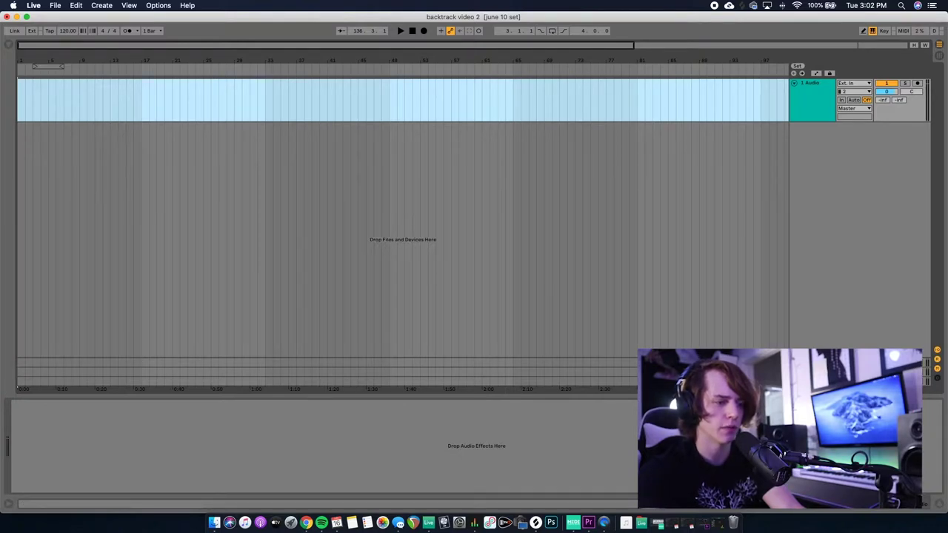
Import the To Wander song as a new audio track and play it from bar 11.
left_click_drag(888, 110, 19, 150)
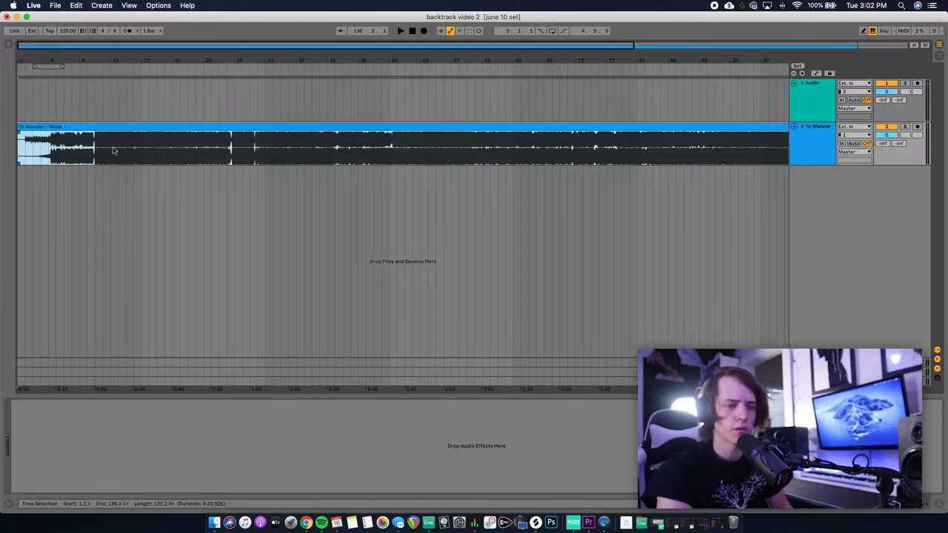
left_click(95, 163)
key("space")
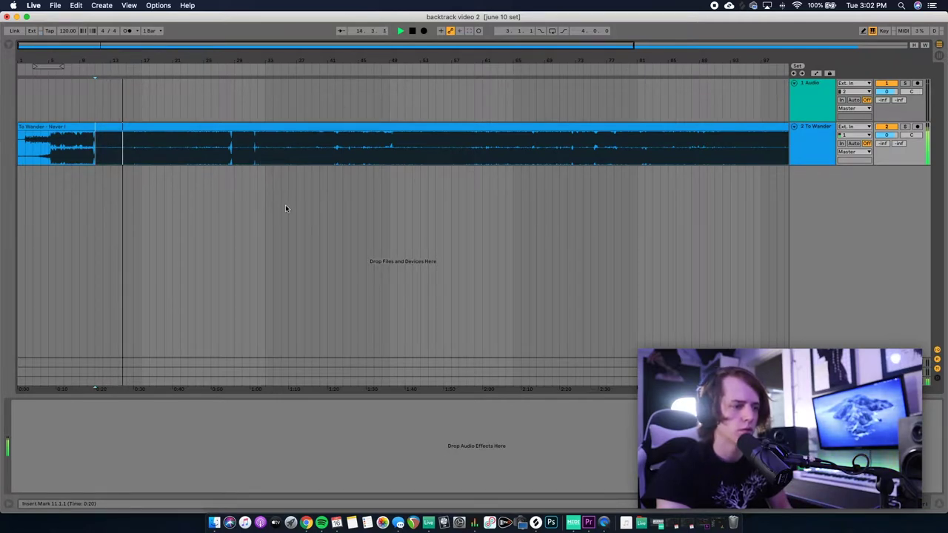
Search the web for 'tap tempo' in Chrome.
left_click(307, 520)
left_click(227, 107)
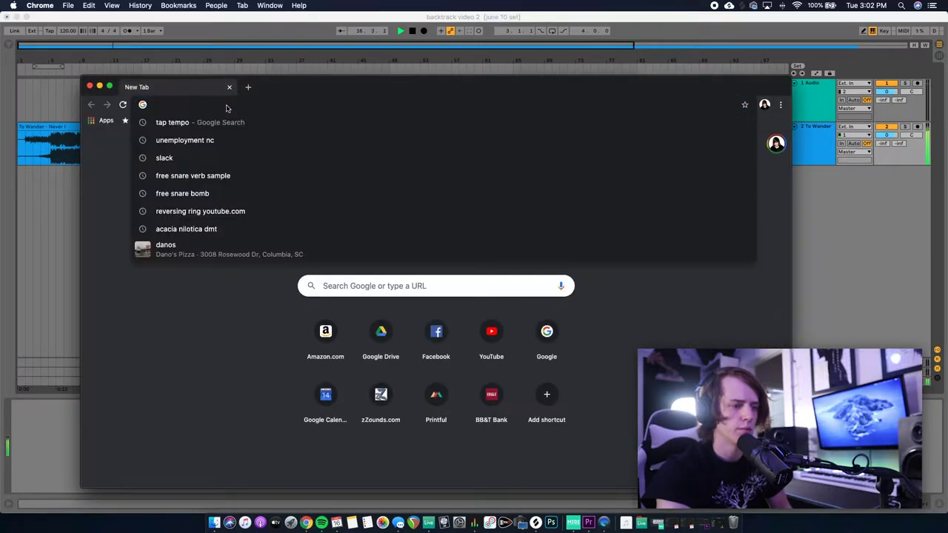
type("tap tempo")
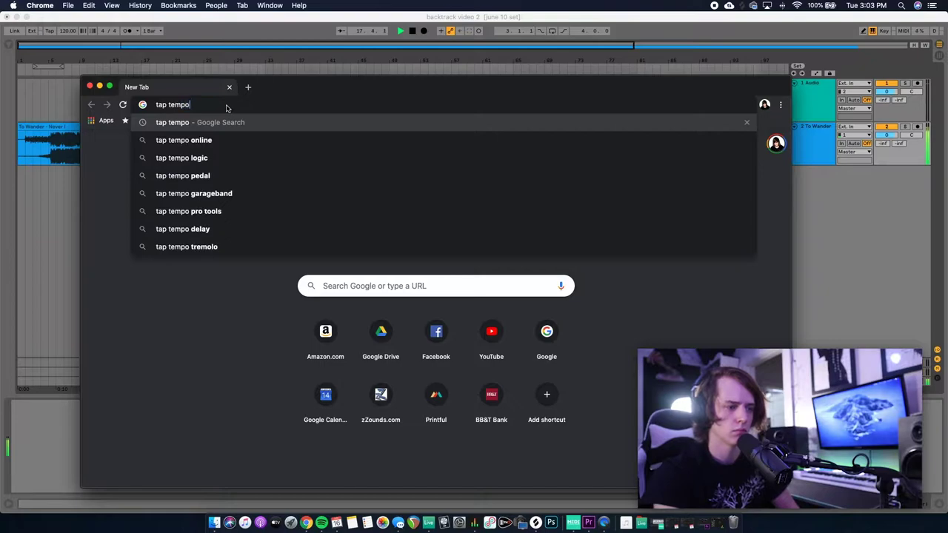
key("Return")
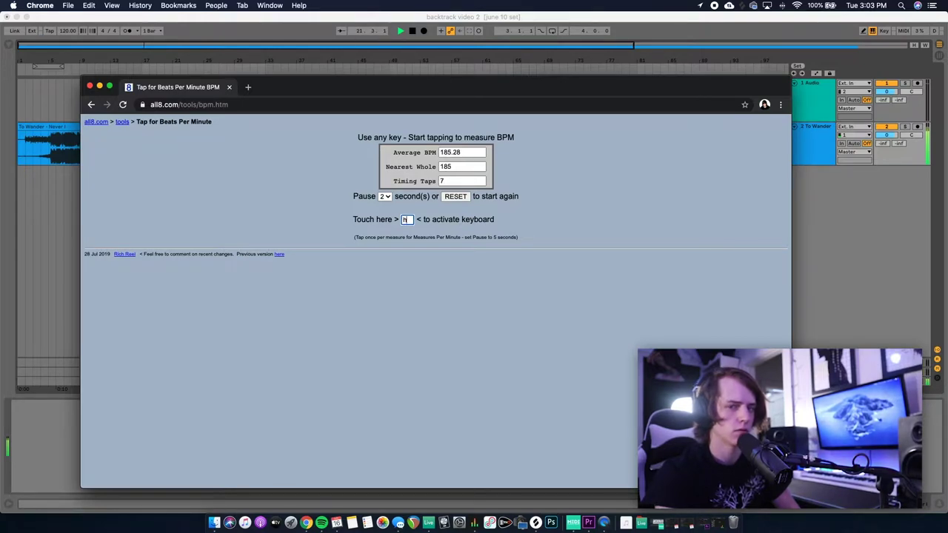
Tap along on all8.com's Tap BPM page to measure about 191 BPM, then close the browser.
key("h")
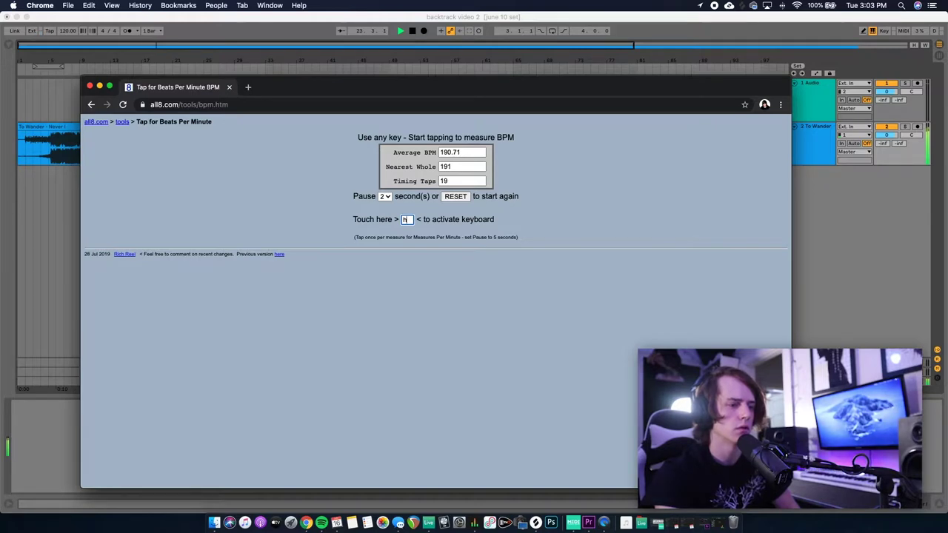
left_click(90, 87)
left_click(65, 31)
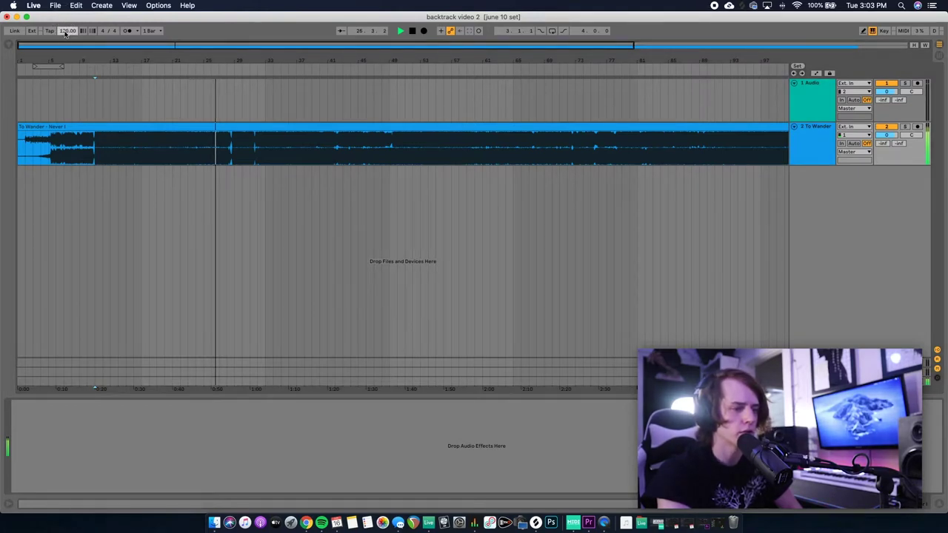
Set the tempo to 190.00 BPM and play the song from bar 17.
type("167")
key("Return")
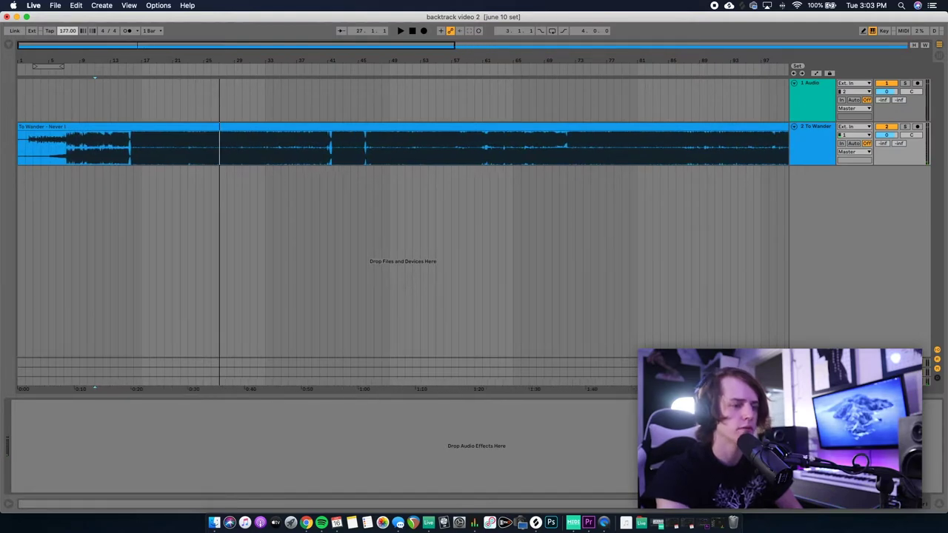
left_click_drag(68, 31, 67, 20)
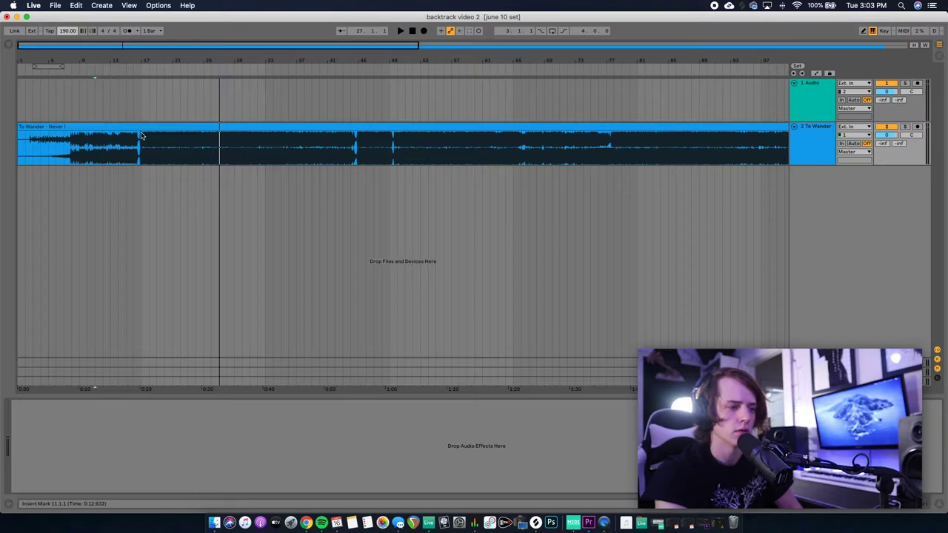
left_click(140, 143)
key("space")
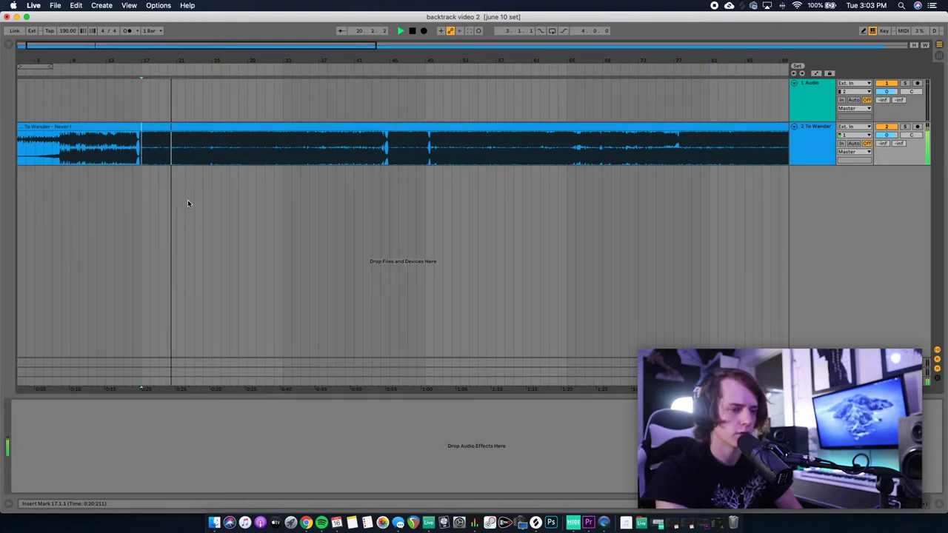
Add a CLICK MIDI track with Bright Saw Lead and delete its +12 st Pitch device.
key("super+shift+t")
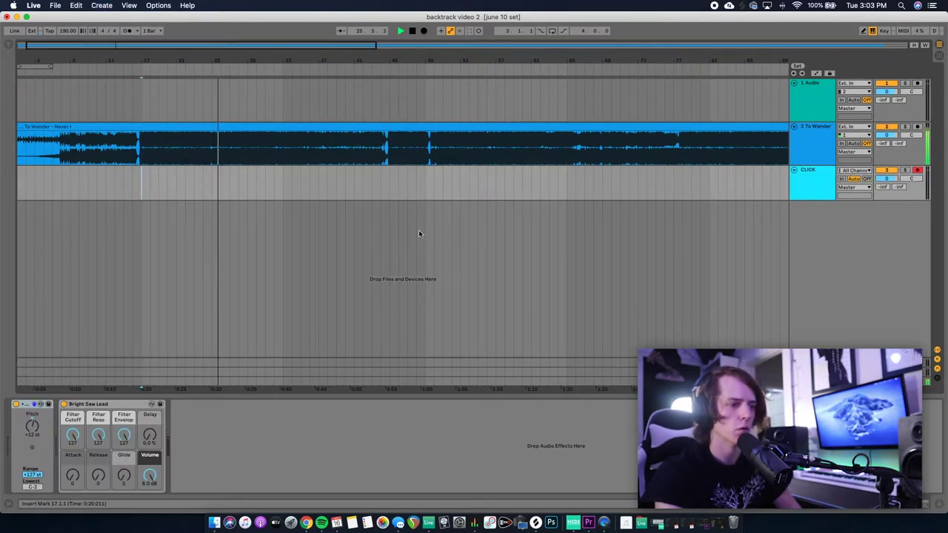
left_click(100, 435)
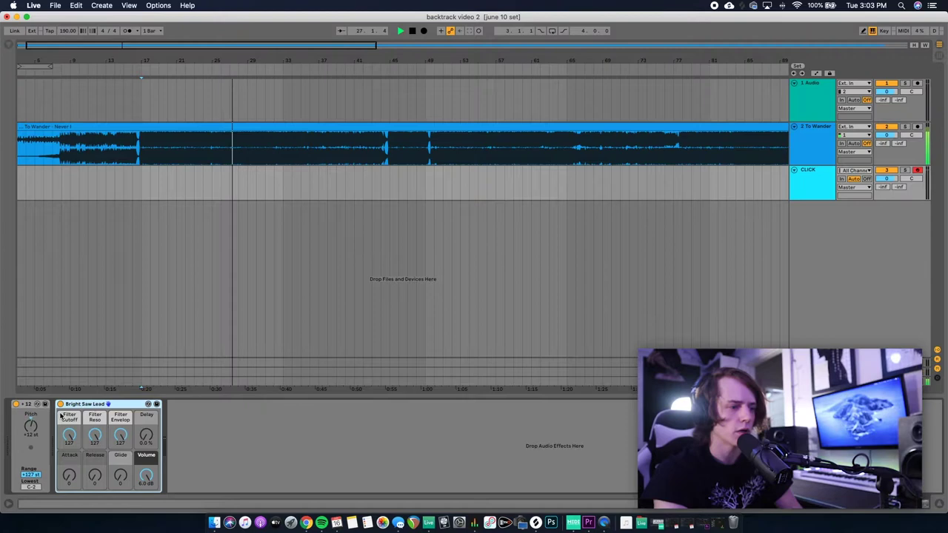
left_click(29, 407)
key("Delete")
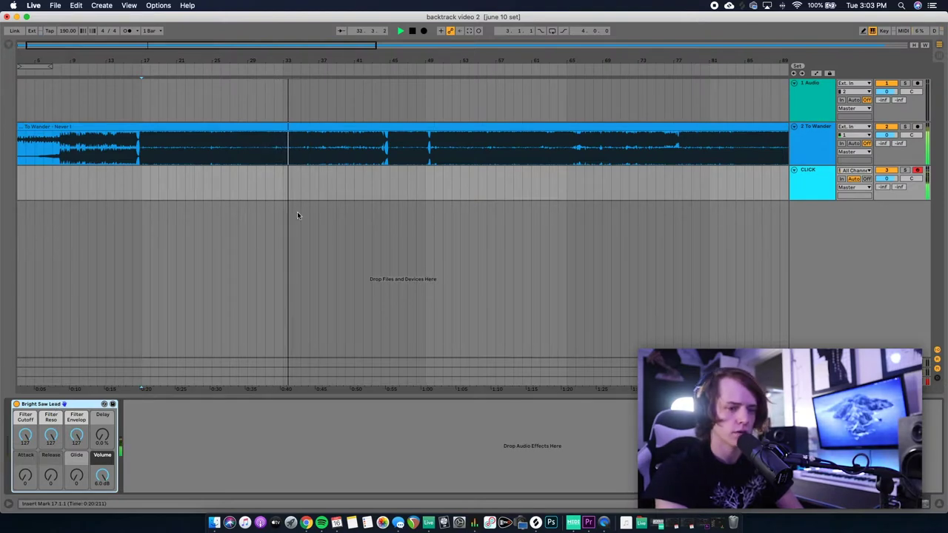
Stop playback and record a short CLICK 1 clip at bar 17.
key("space")
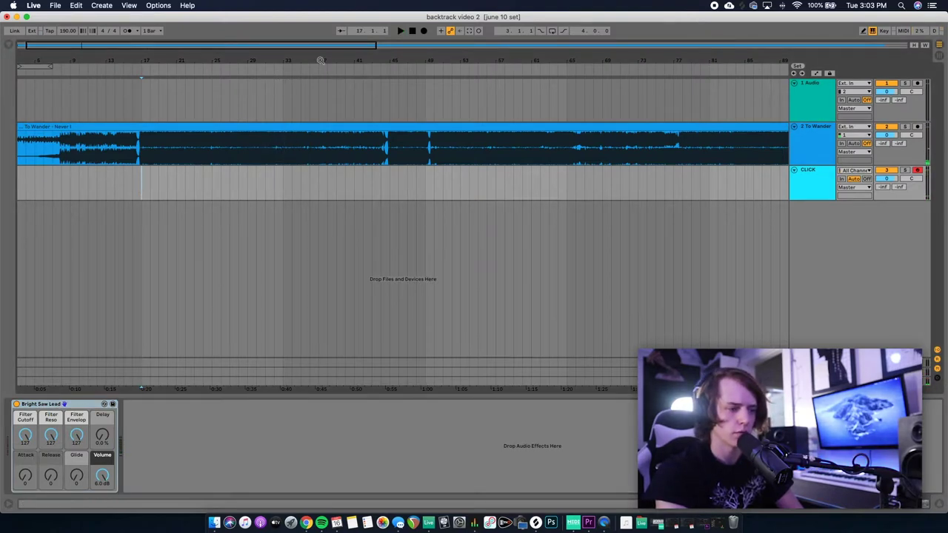
left_click(423, 31)
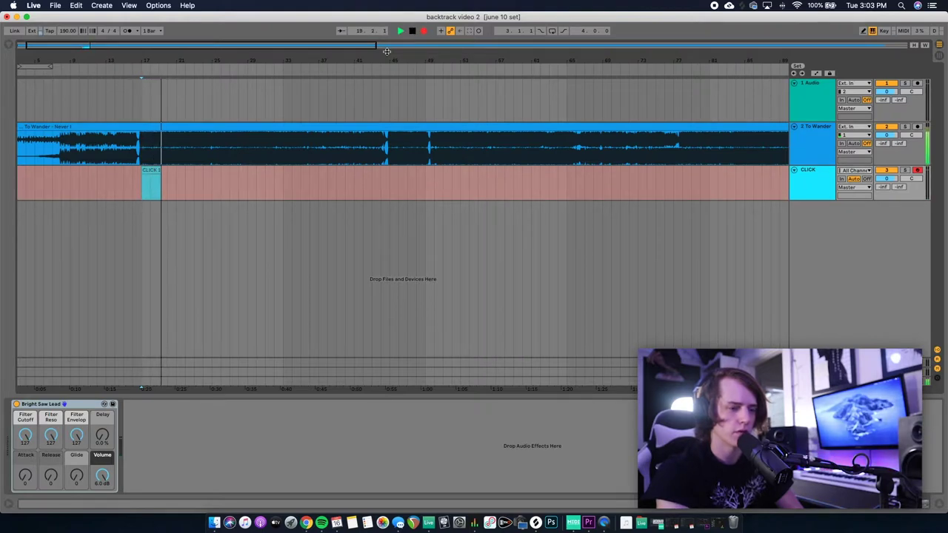
key("space")
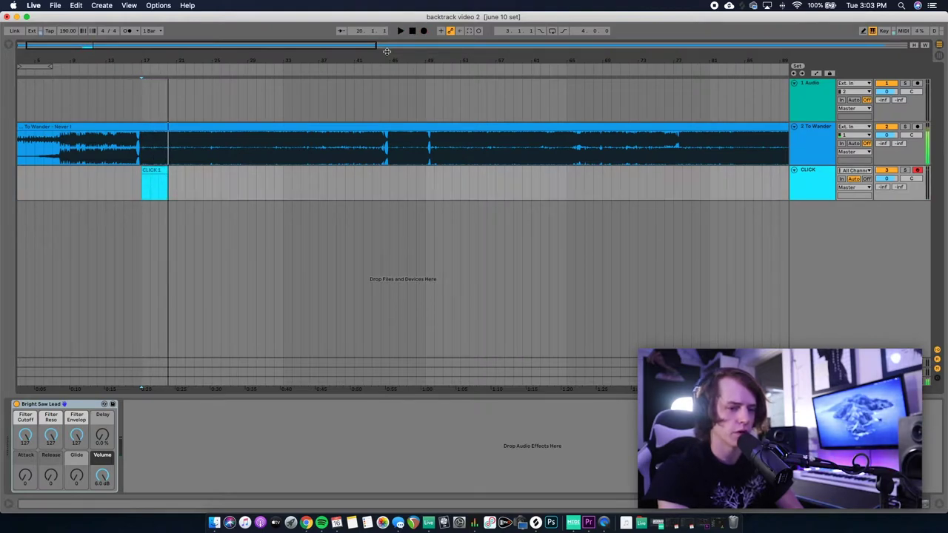
Add a C#4 note on the first beat of the CLICK clip.
double_click(152, 171)
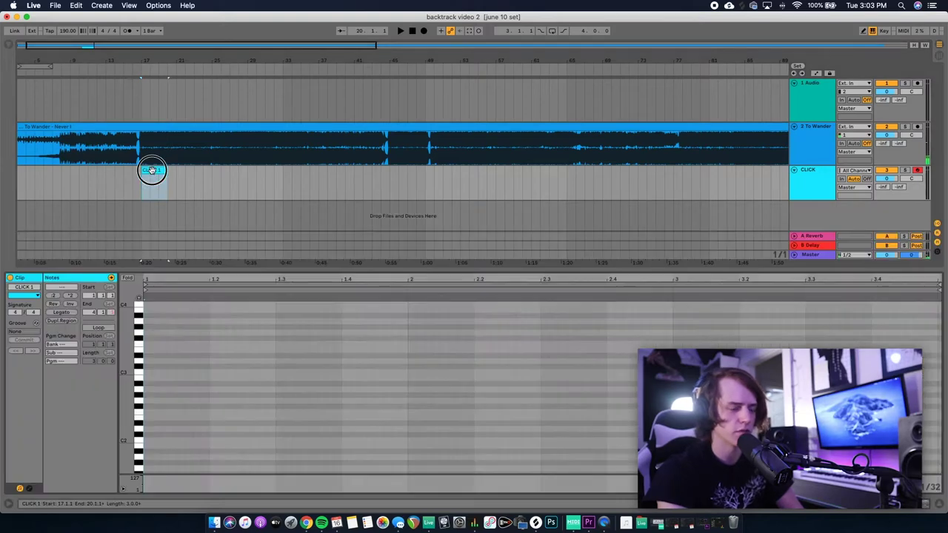
scroll(154, 369, "up", 3)
left_click(150, 370)
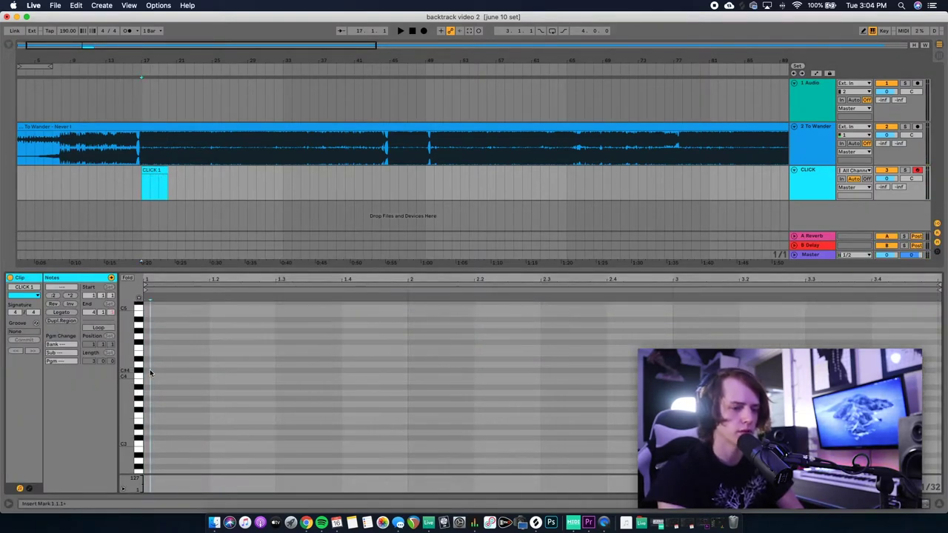
left_click(151, 368)
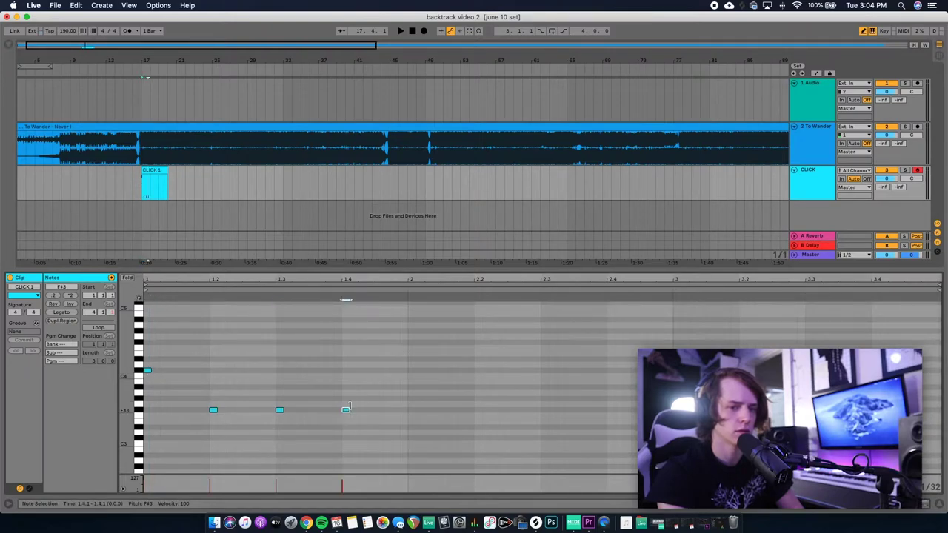
Audition the CLICK clip from bar 17 and select the whole clip.
key("plus")
key("plus")
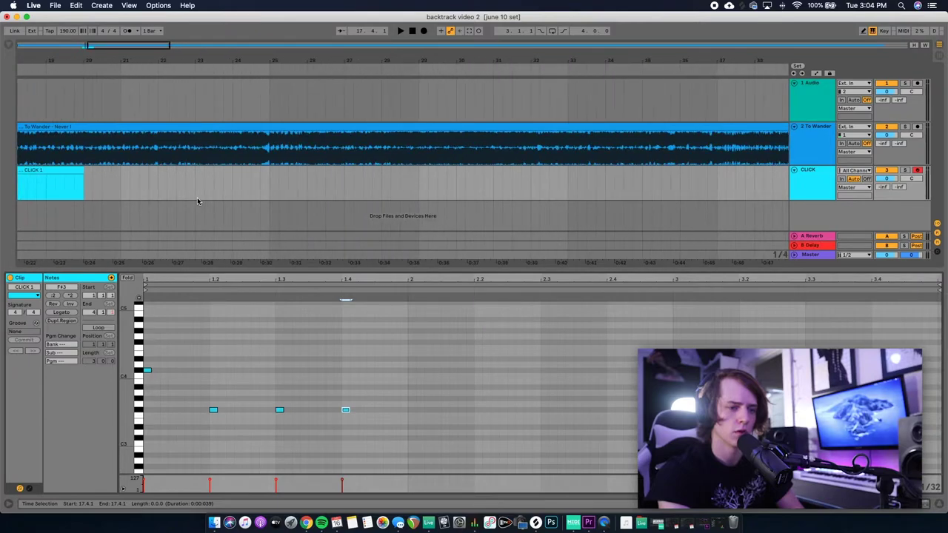
left_click(251, 188)
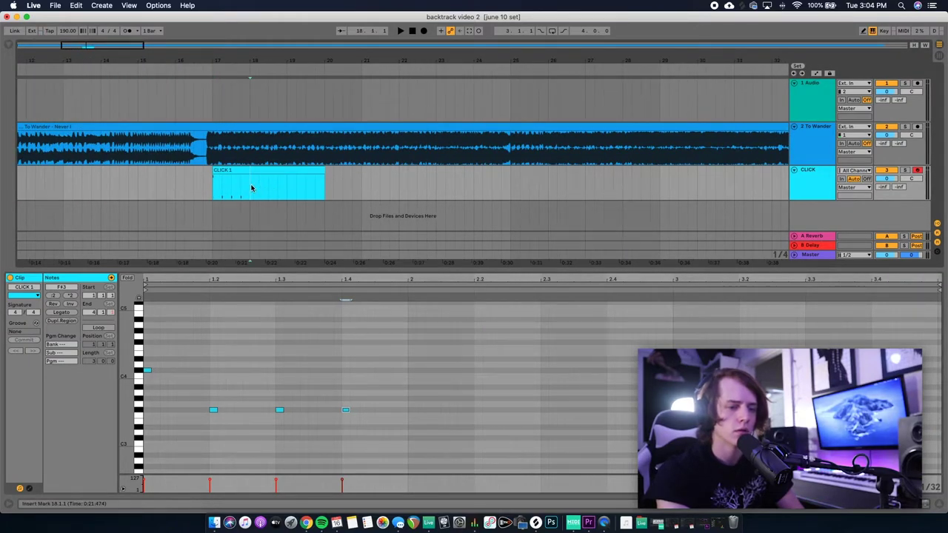
left_click_drag(251, 189, 276, 172)
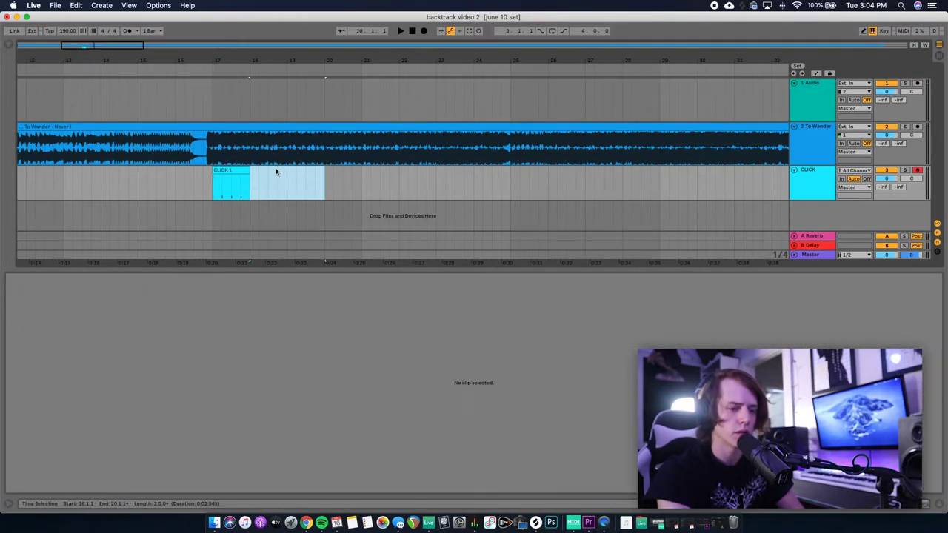
left_click(212, 185)
key("space")
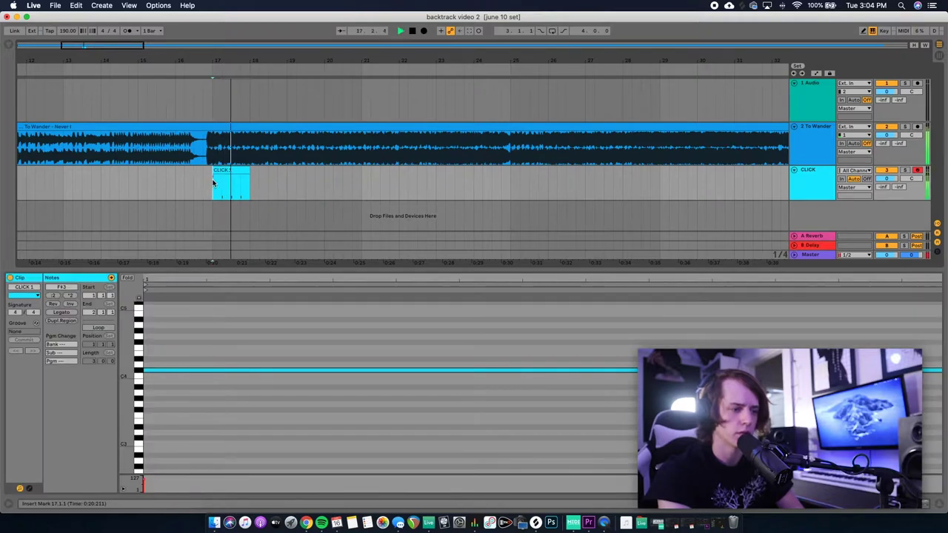
left_click_drag(213, 186, 256, 184)
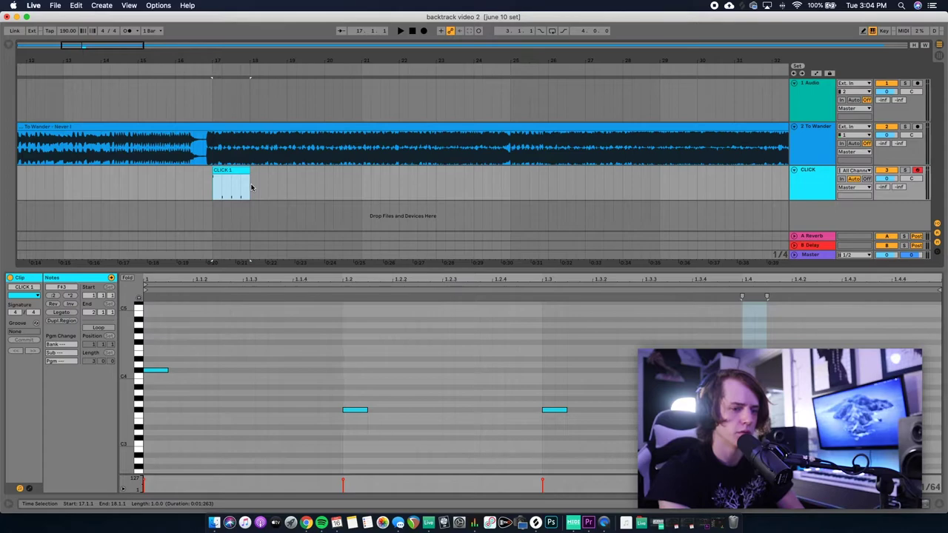
left_click(252, 186)
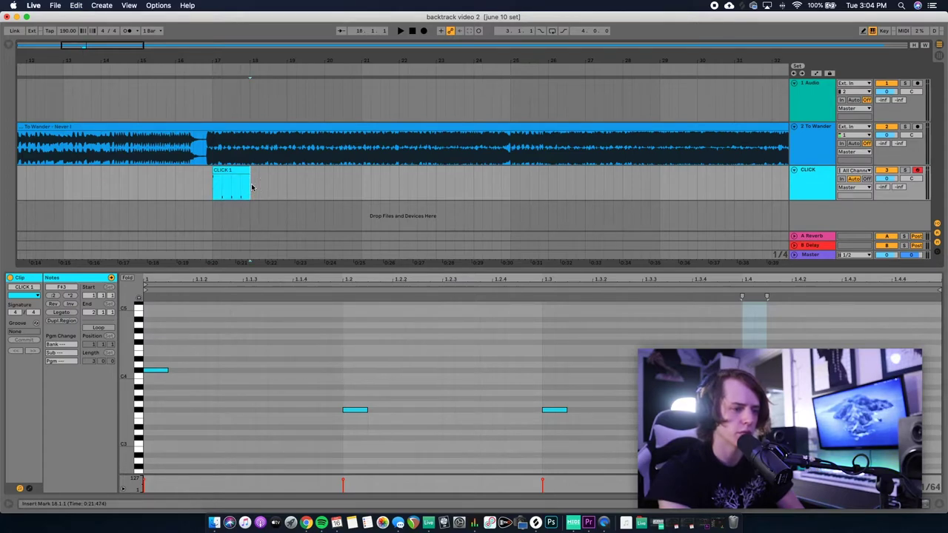
Duplicate CLICK 1 back-to-back along the song and bring in To Wander TRACKS.wav.
key("super+d")
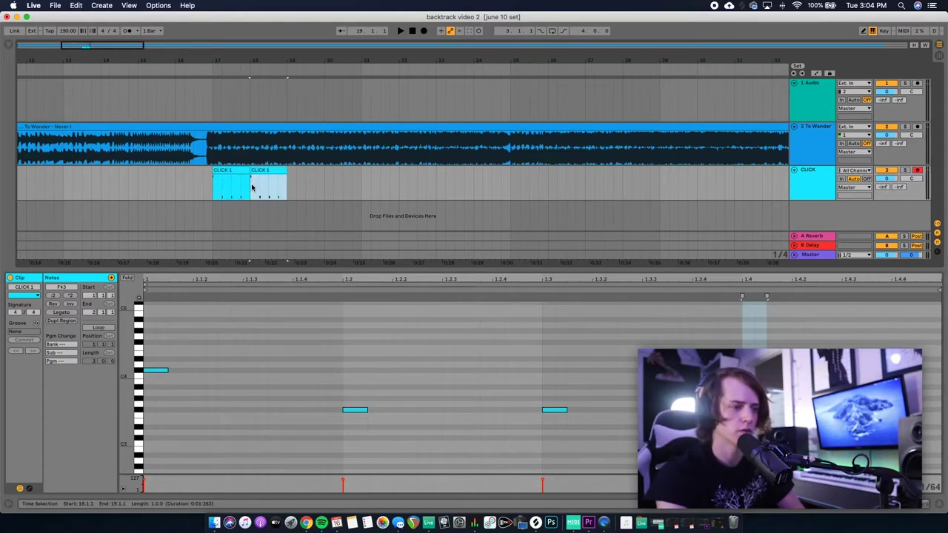
key("super+d")
key("super+d")
key("super+d")
key("super+d")
key("super+d")
key("super+d")
key("super+d")
key("super+d")
key("super+d")
key("super+d")
key("super+d")
key("super+d")
key("super+d")
key("super+d")
key("super+d")
key("super+d")
key("super+d")
key("super+d")
key("super+d")
key("super+d")
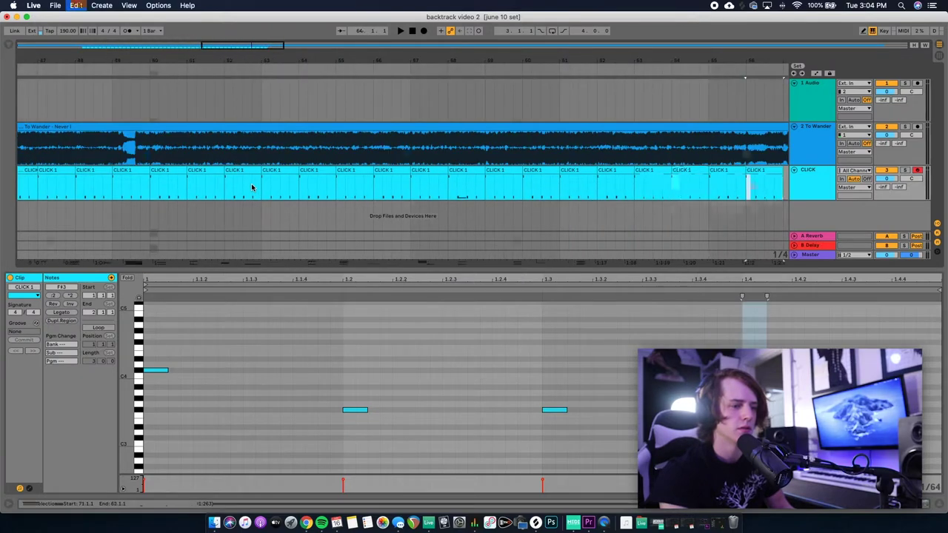
key("super+d")
key("super+d")
key("super+d")
key("super+d")
key("super+d")
key("super+d")
key("super+d")
key("super+d")
key("super+d")
key("super+d")
key("super+d")
key("super+d")
key("super+d")
key("super+d")
key("super+d")
key("super+d")
key("super+d")
key("super+d")
key("super+d")
key("super+d")
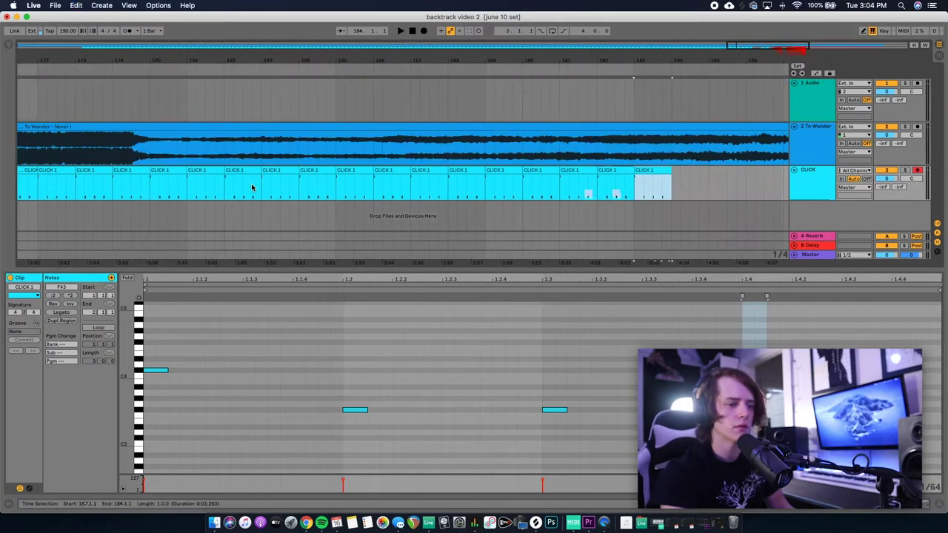
key("minus")
key("minus")
key("minus")
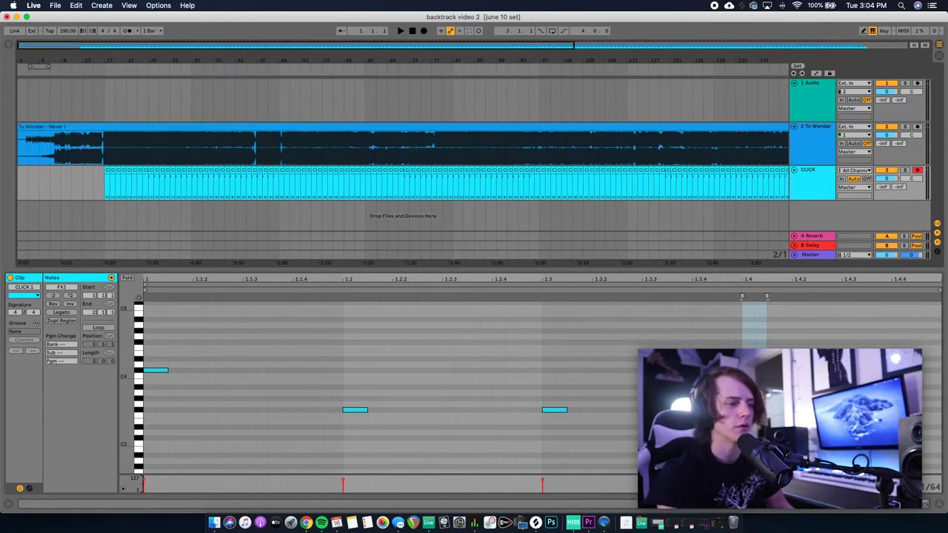
left_click_drag(677, 161, 20, 109)
Split the stems clip at 3.1.1 and move the right-hand part to start at 2.3.3.
left_click(28, 110)
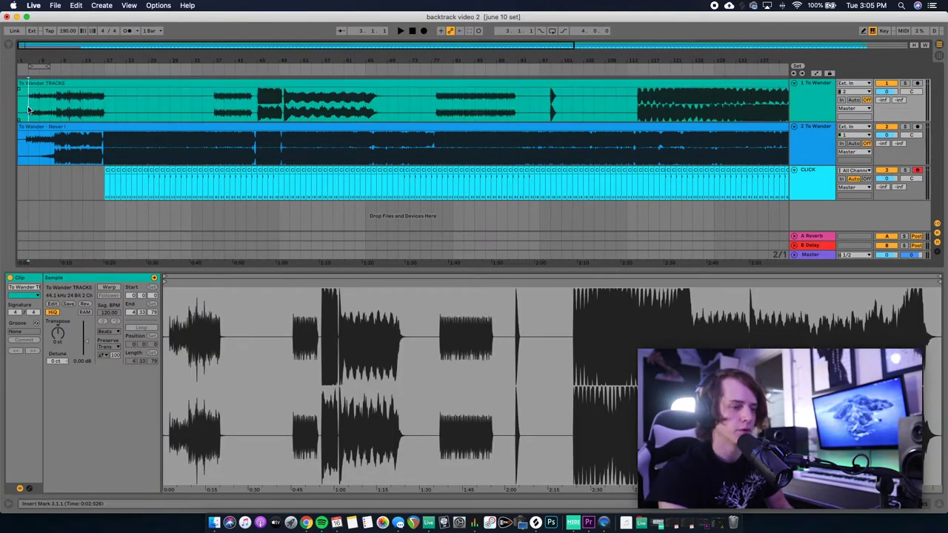
key("plus")
key("plus")
key("plus")
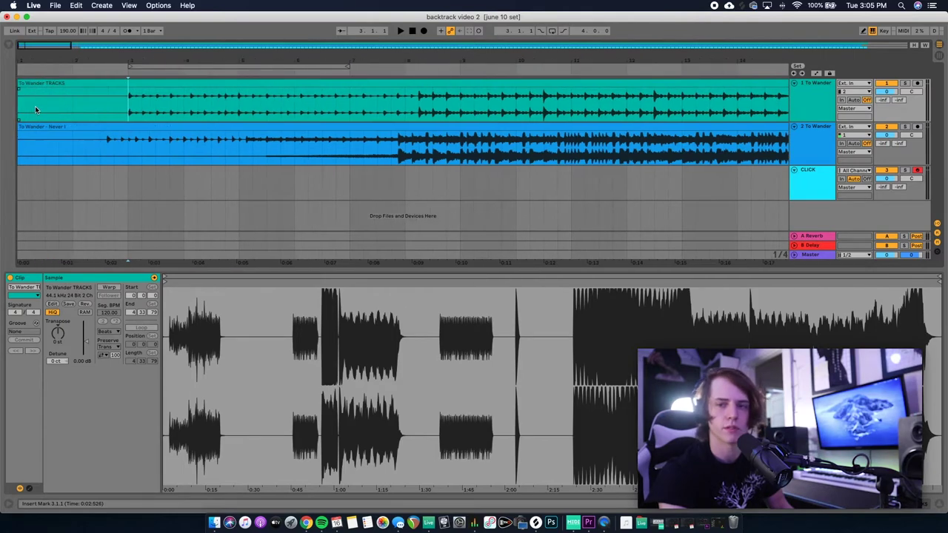
key("plus")
key("plus")
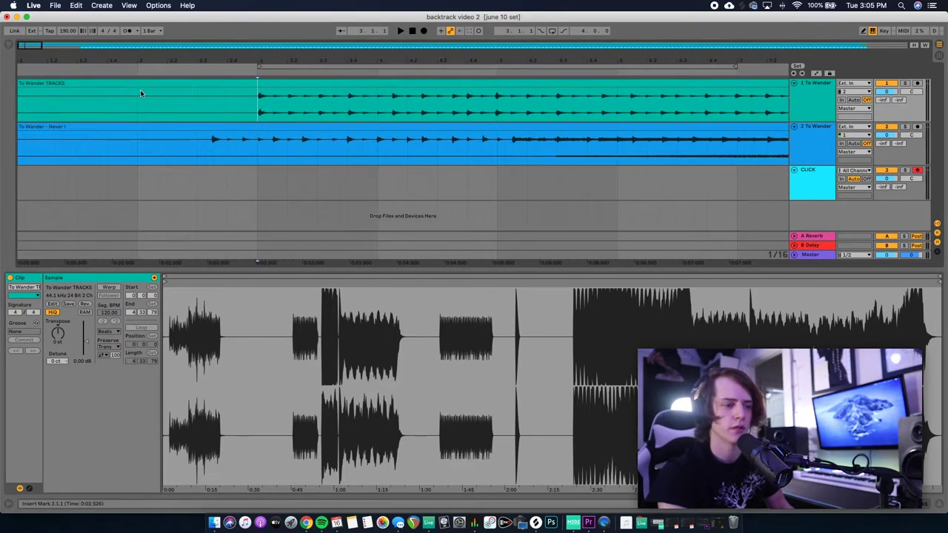
key("super+e")
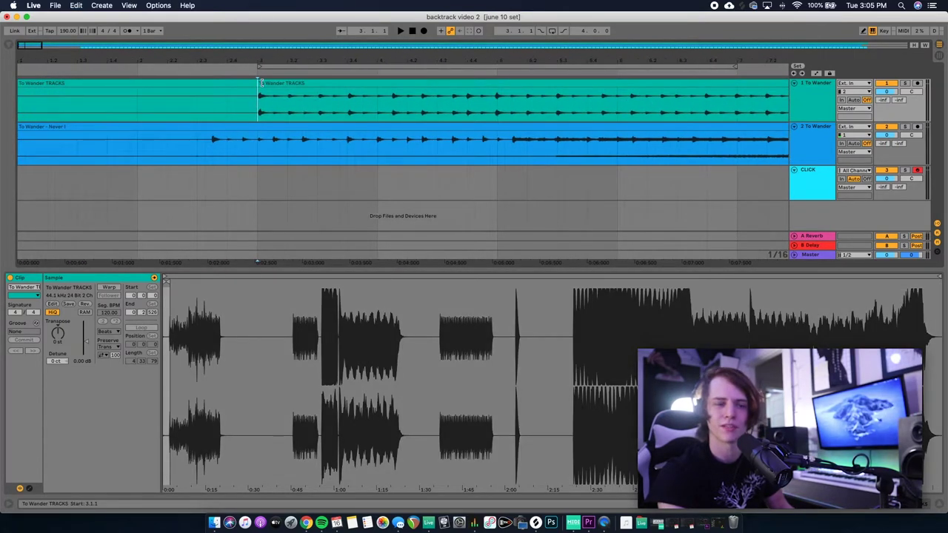
left_click(260, 82)
left_click_drag(282, 83, 236, 84)
key("minus")
key("minus")
scroll(263, 113, "right", 10)
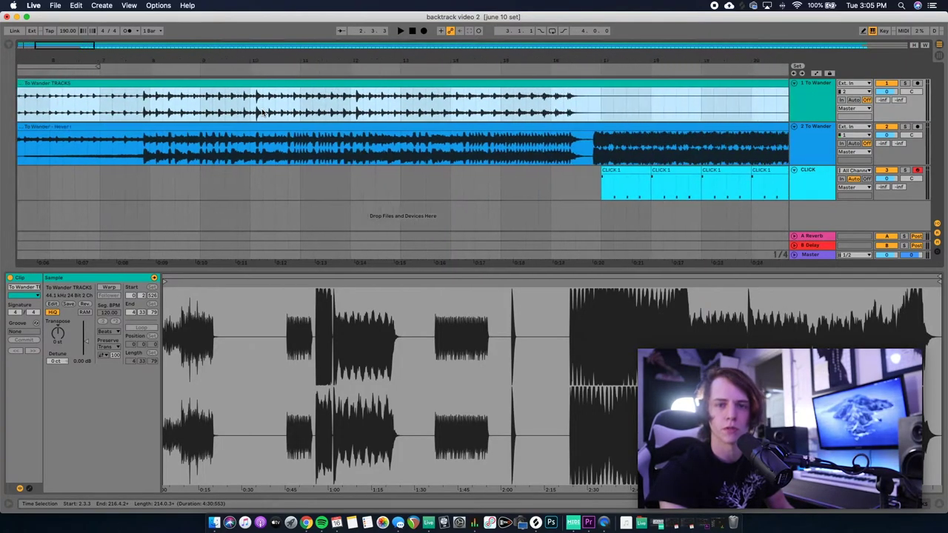
scroll(260, 112, "right", 5)
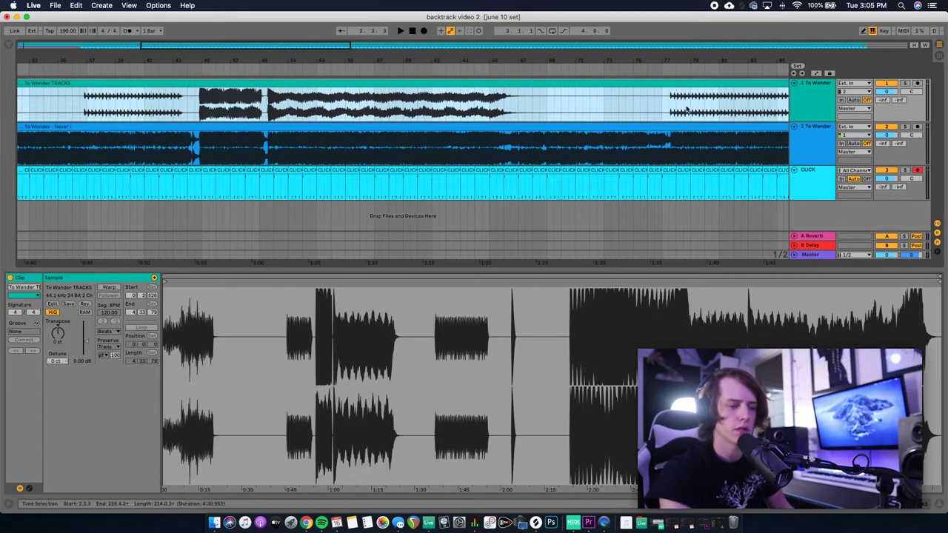
left_click(266, 114)
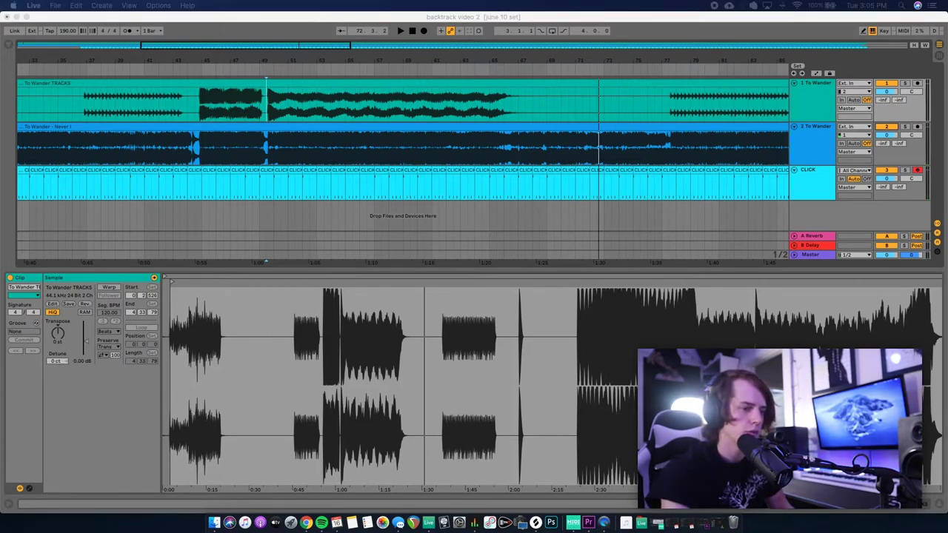
Add Bass Drop.wav on a new track below CLICK and play from 65.1.1.
left_click_drag(918, 149, 489, 209)
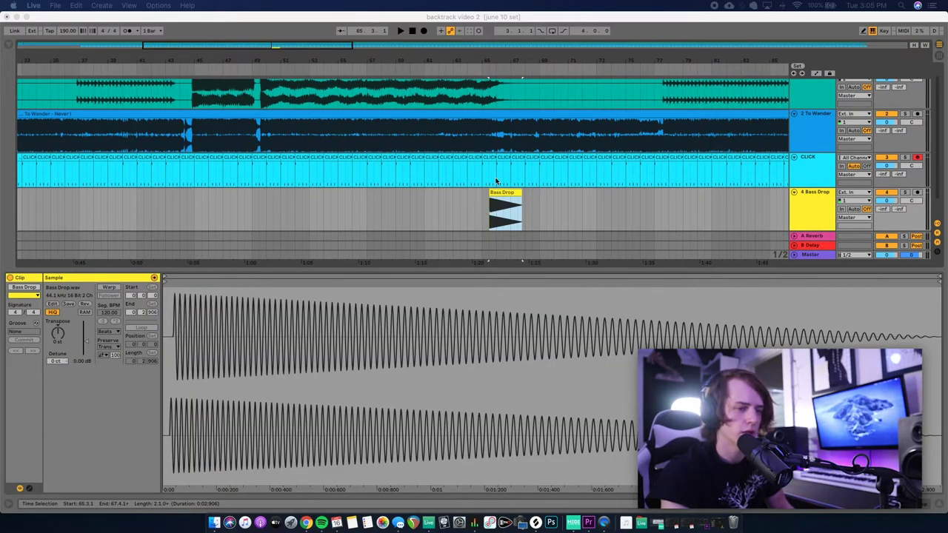
scroll(476, 176, "up", 5)
left_click(482, 176)
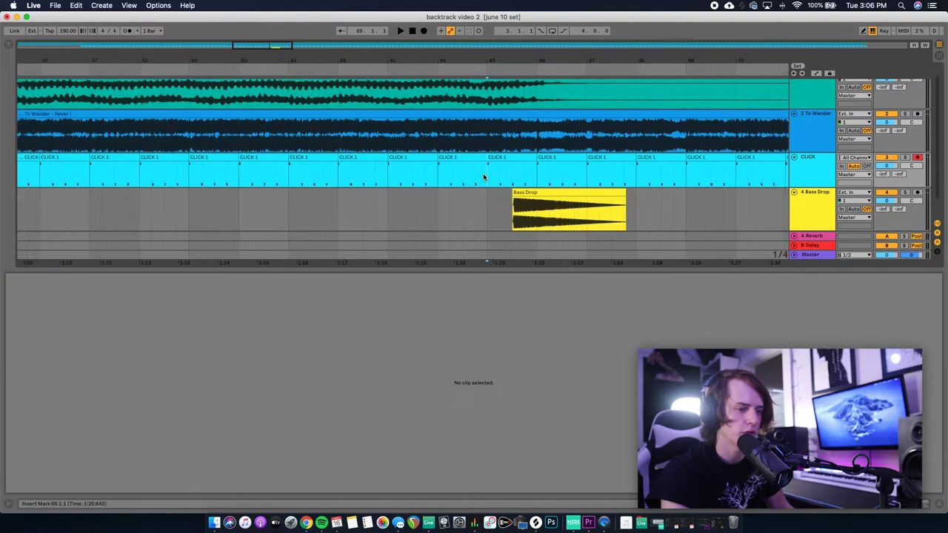
key("space")
scroll(484, 176, "up", 2)
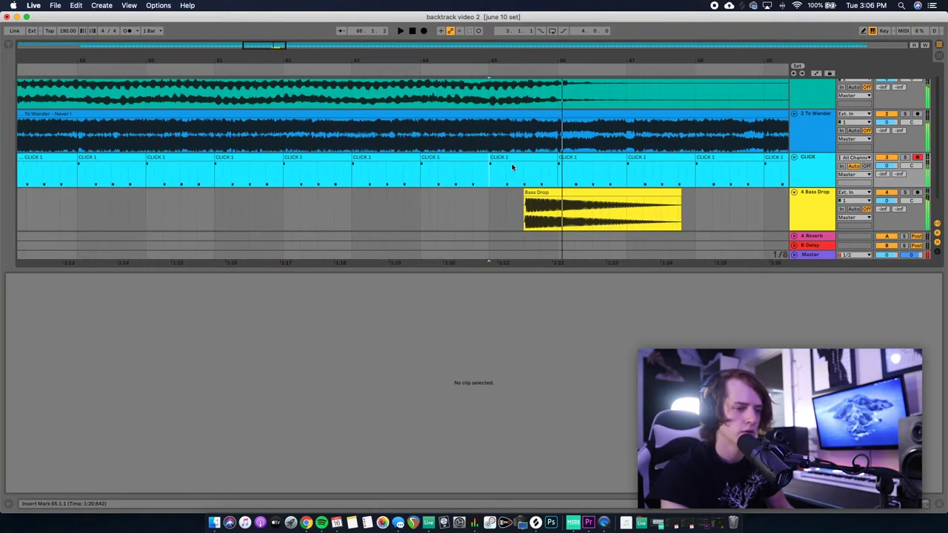
left_click(522, 171)
Move the Bass Drop clip to start around 65.3.2.
scroll(523, 172, "up", 2)
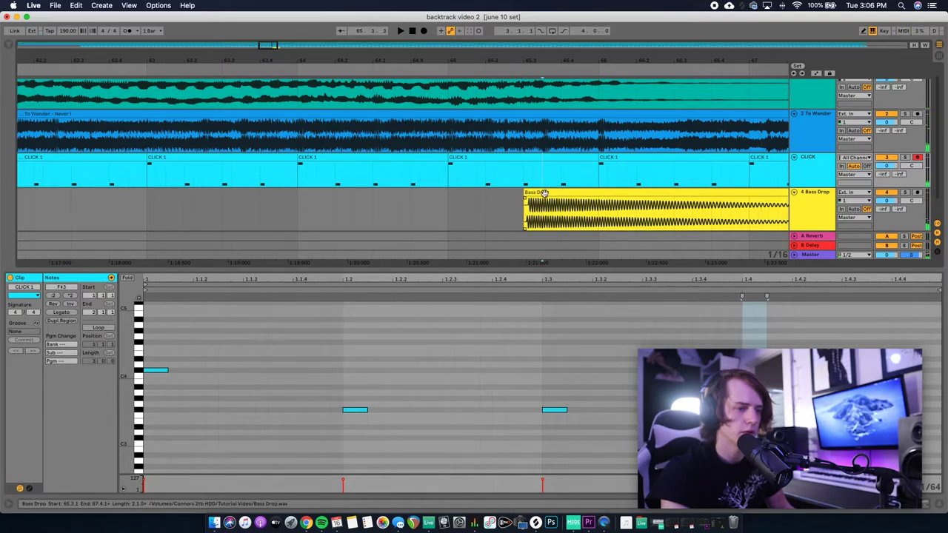
left_click(546, 197)
scroll(559, 194, "up", 2)
scroll(556, 193, "up", 3)
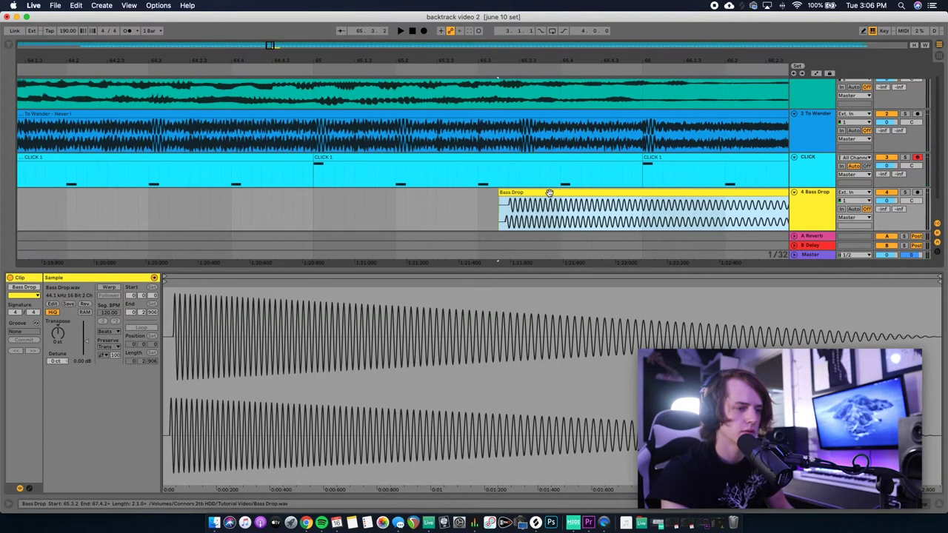
left_click_drag(508, 194, 541, 196)
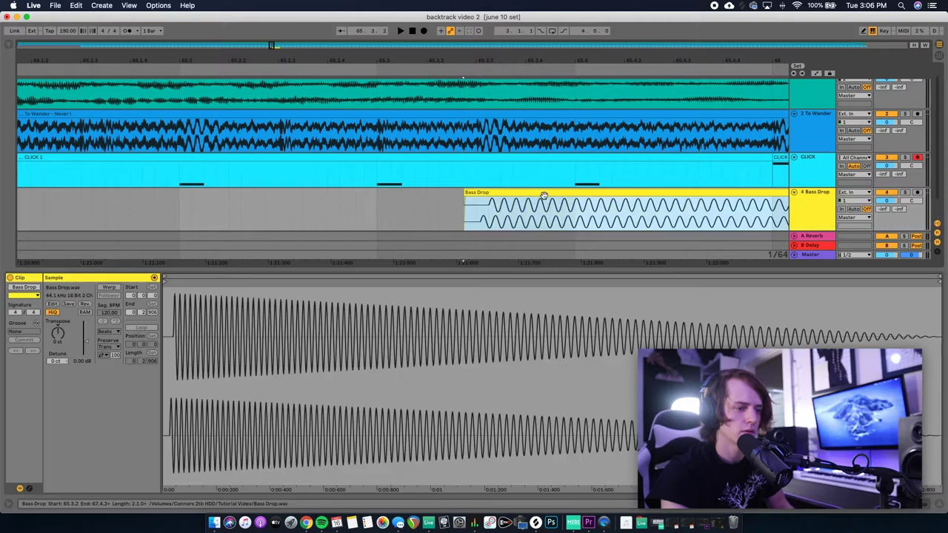
left_click(476, 180)
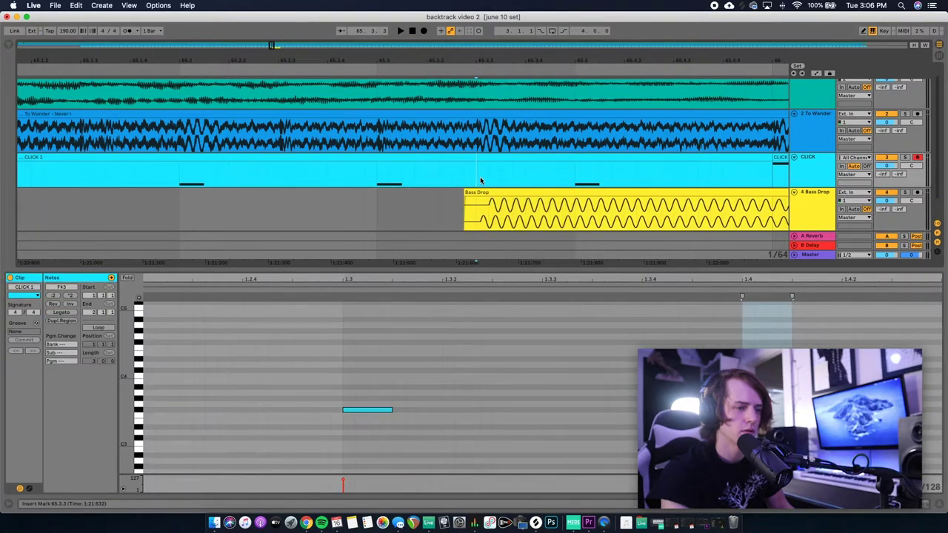
scroll(488, 197, "up", 3)
left_click(492, 194)
scroll(476, 197, "down", 5)
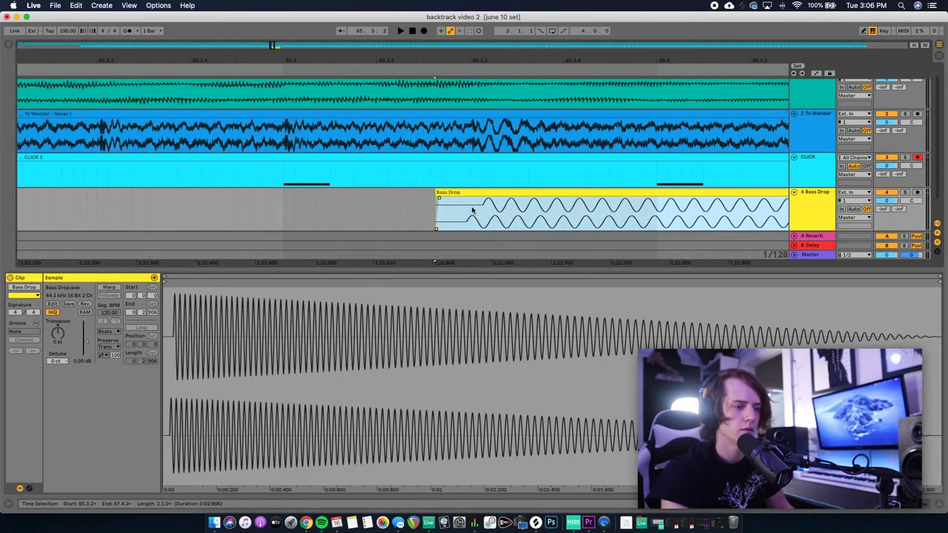
left_click(409, 177)
key("space")
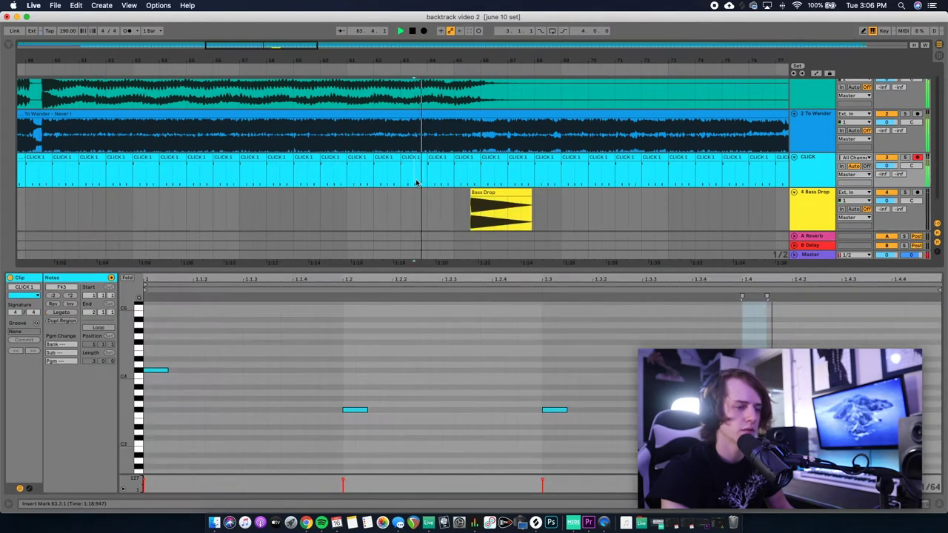
scroll(427, 188, "down", 1)
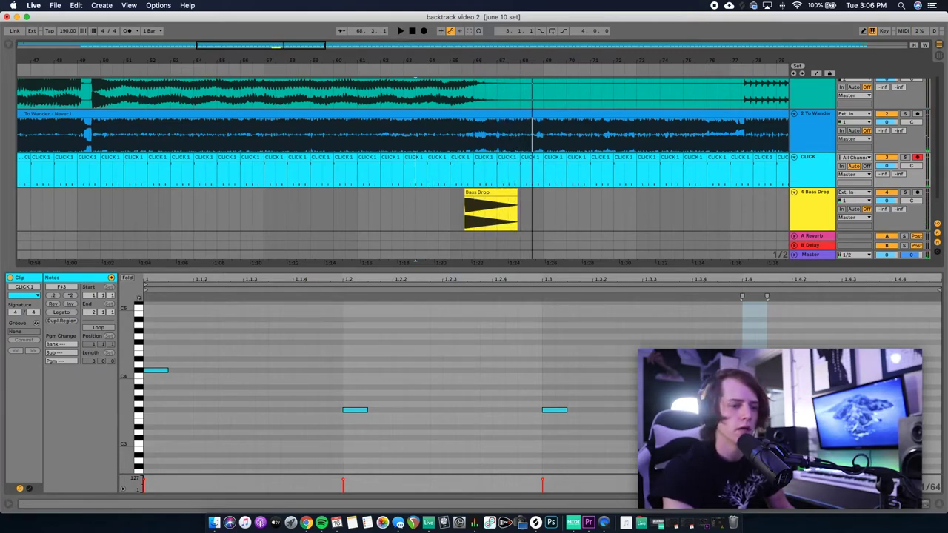
Fold the upper tracks and add the bomb-snare_C_major sample on a new track.
left_click(794, 192)
left_click(795, 159)
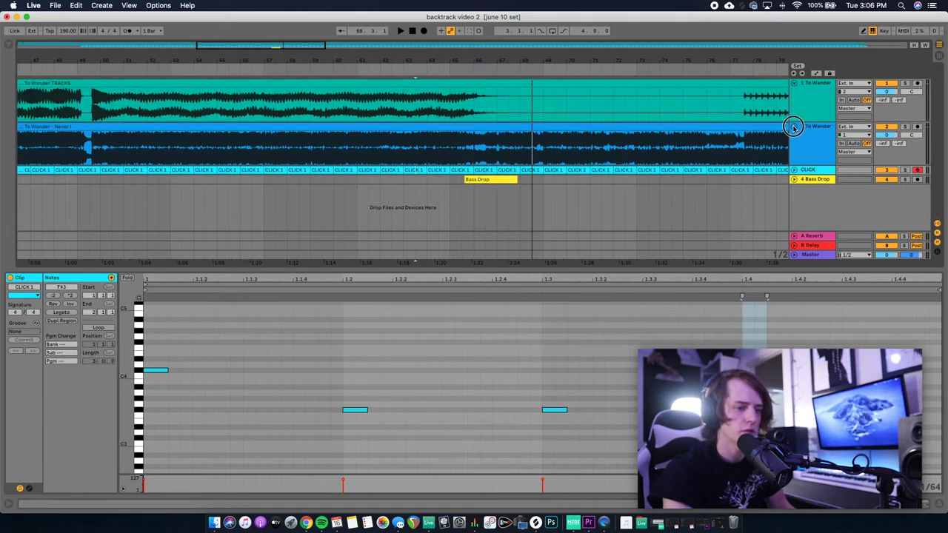
left_click(793, 127)
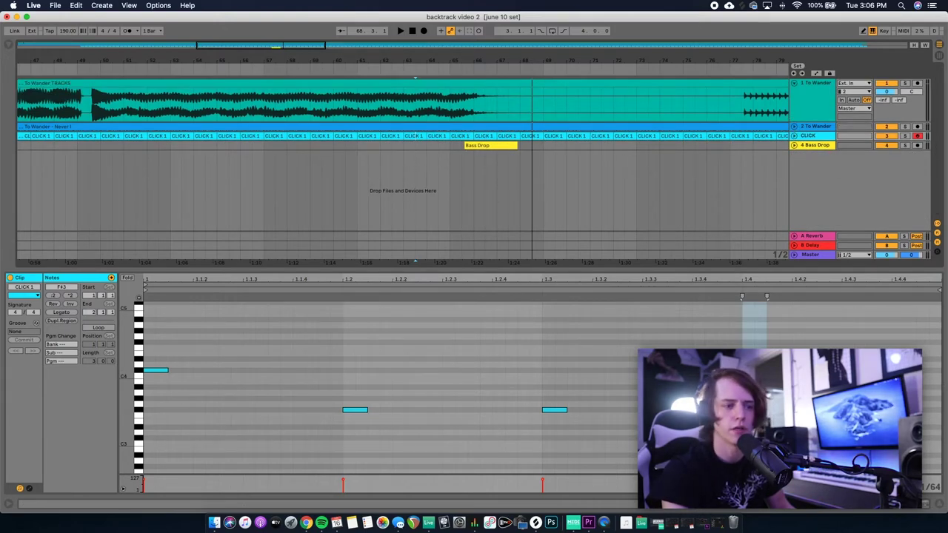
left_click_drag(947, 207, 464, 181)
Move the bomb-snare clip later to start at 67.1.3.
scroll(464, 181, "up", 3)
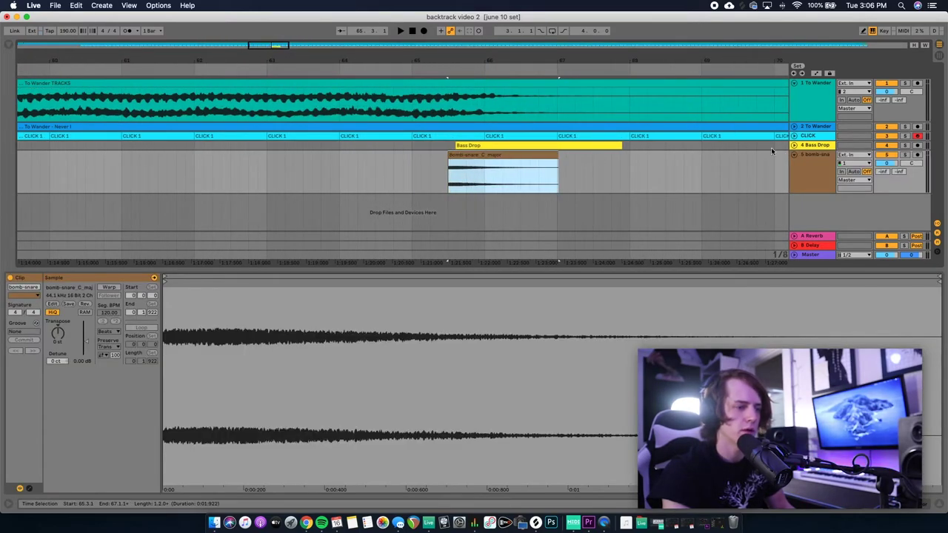
left_click(794, 145)
scroll(642, 196, "up", 2)
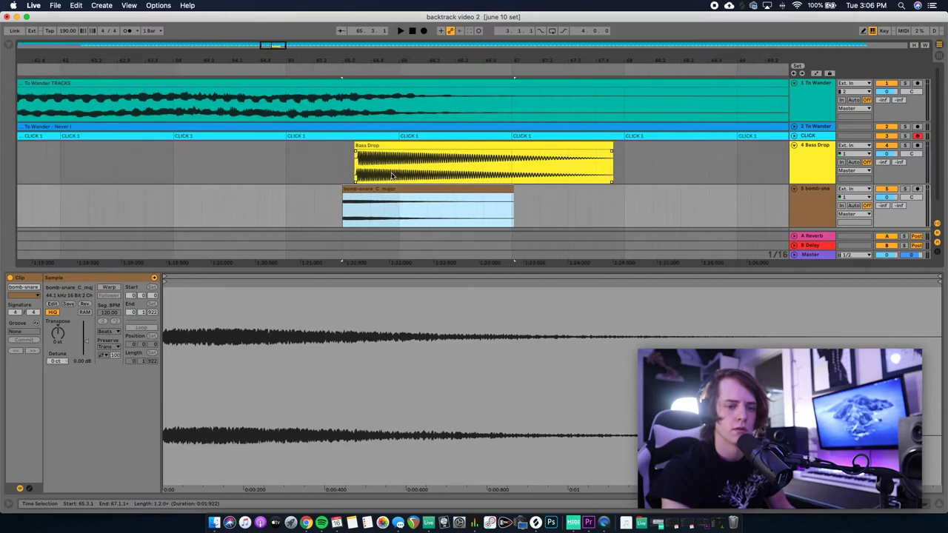
left_click_drag(365, 196, 443, 194)
left_click(794, 127)
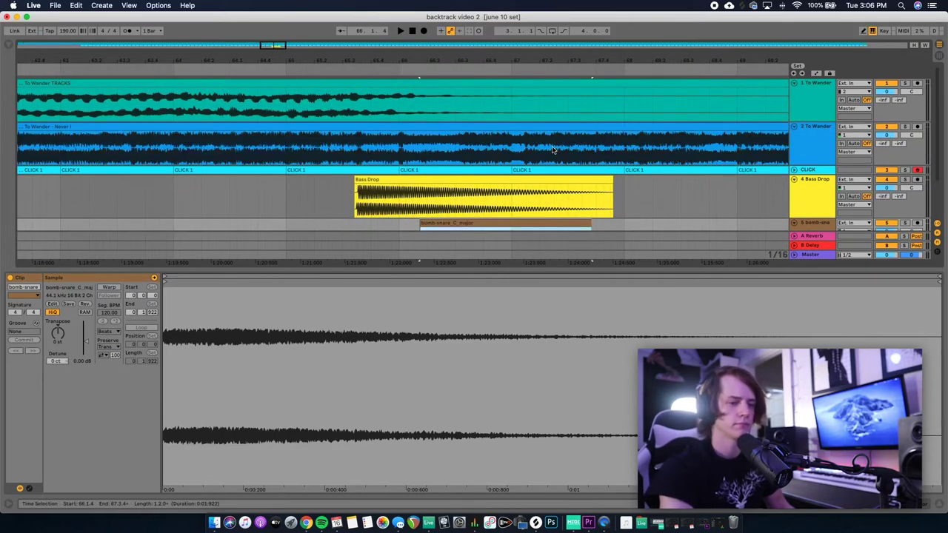
scroll(551, 151, "down", 3)
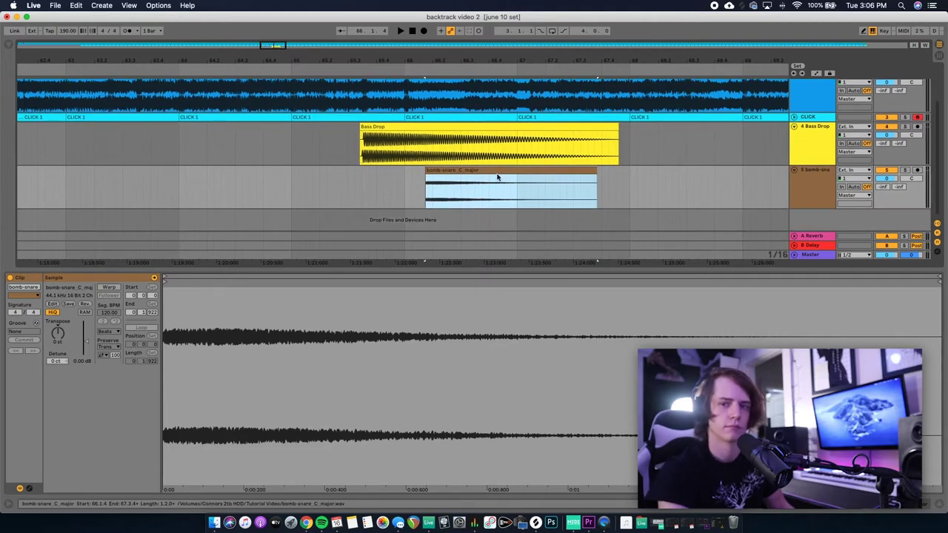
left_click_drag(465, 171, 570, 172)
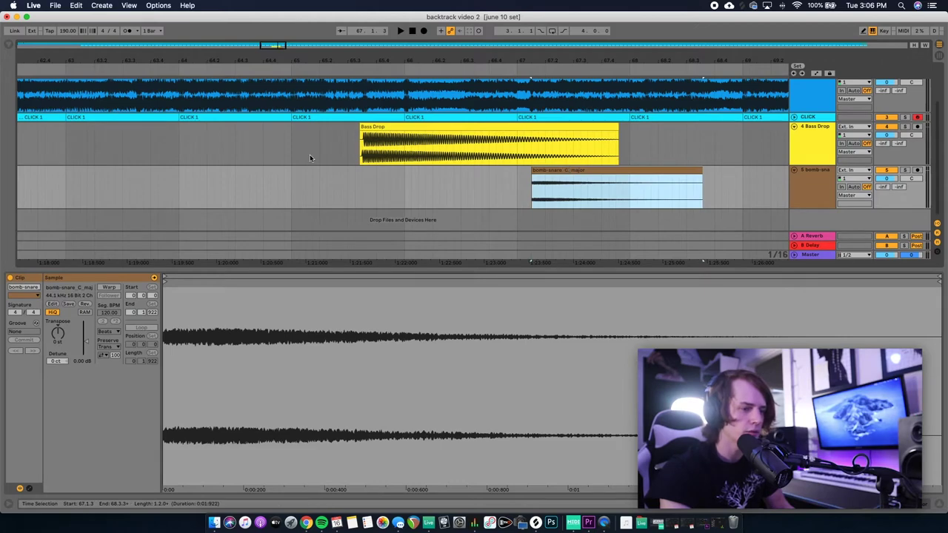
Preview the Bass Drop and bomb-snare timing, then stop playback.
left_click(359, 150)
key("space")
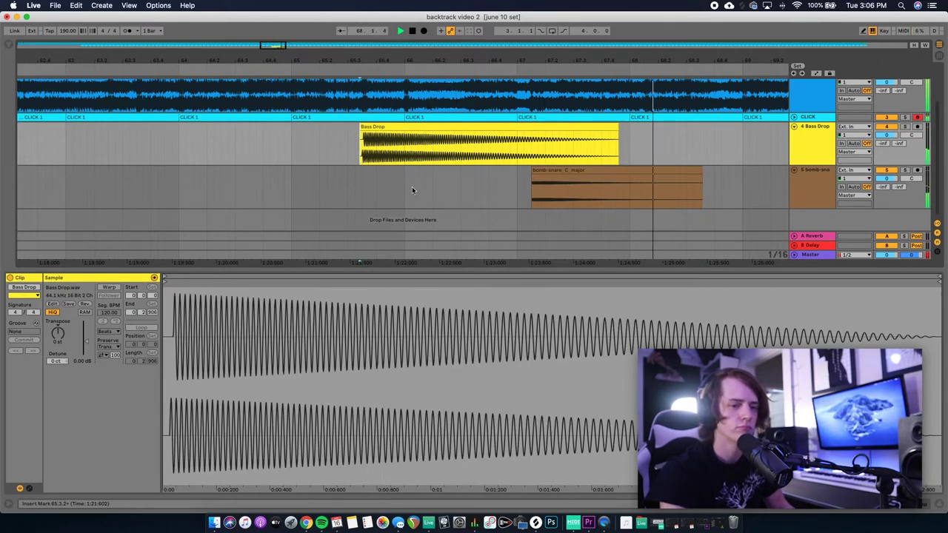
key("space")
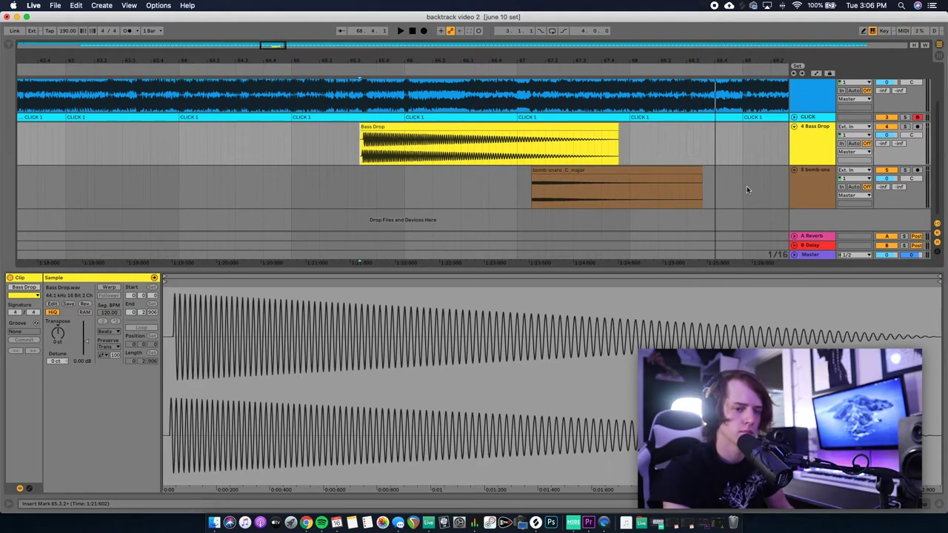
Zoom out to the whole song and play from about bar 63 through the drop.
key("x")
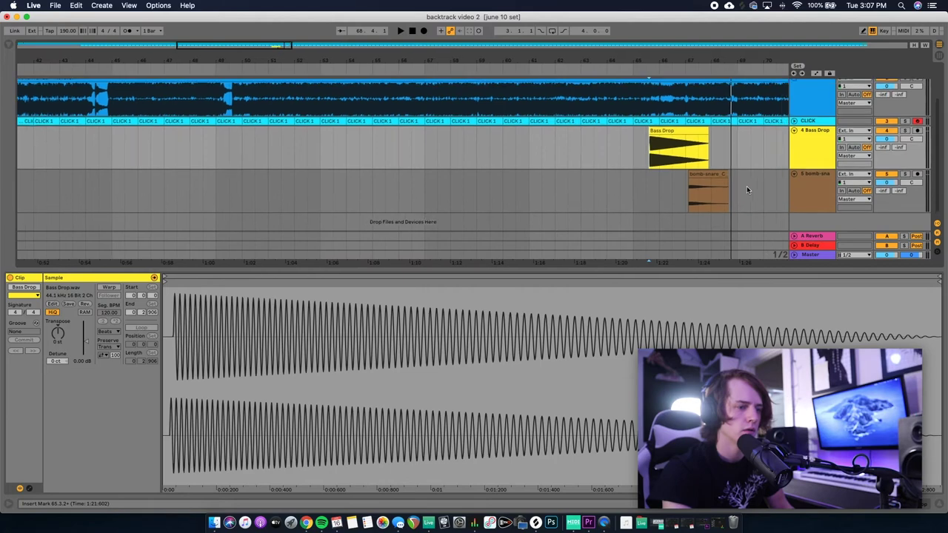
key("x")
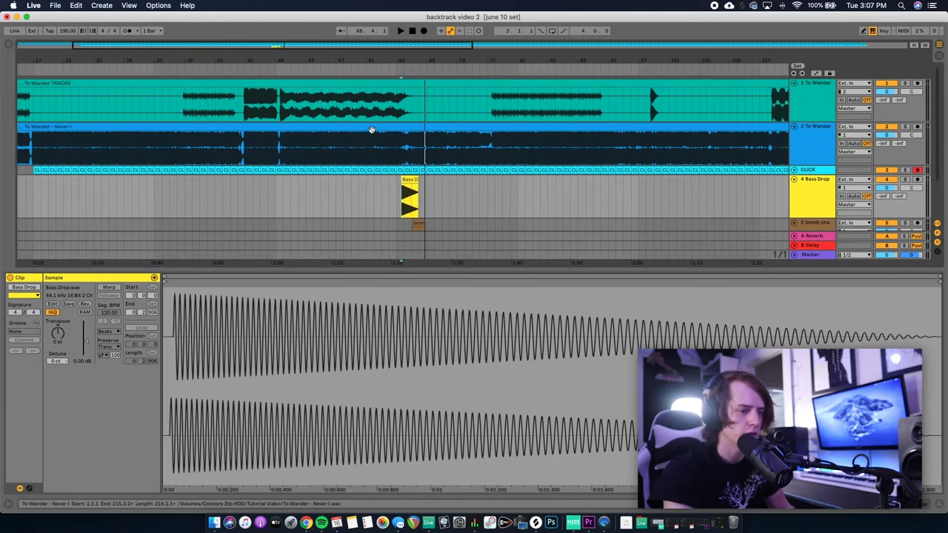
left_click(503, 209)
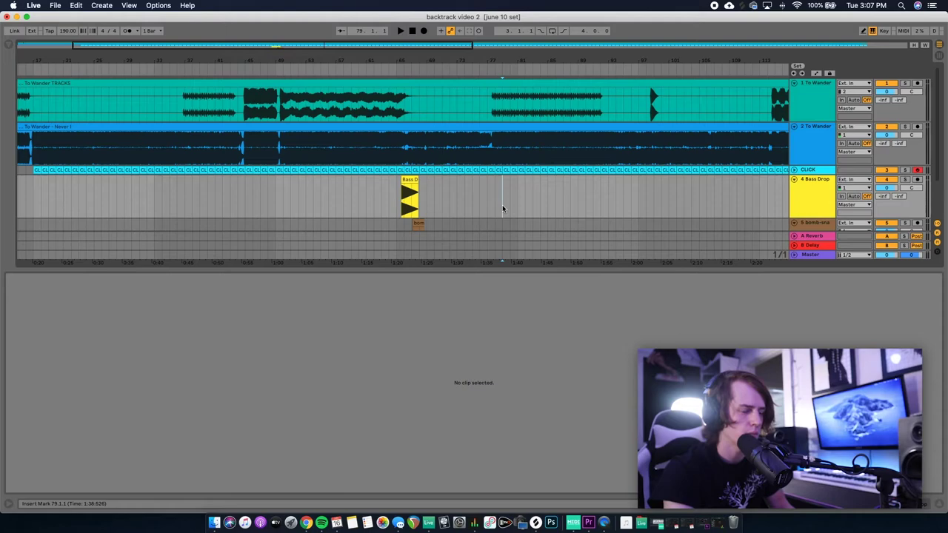
left_click(375, 202)
key("space")
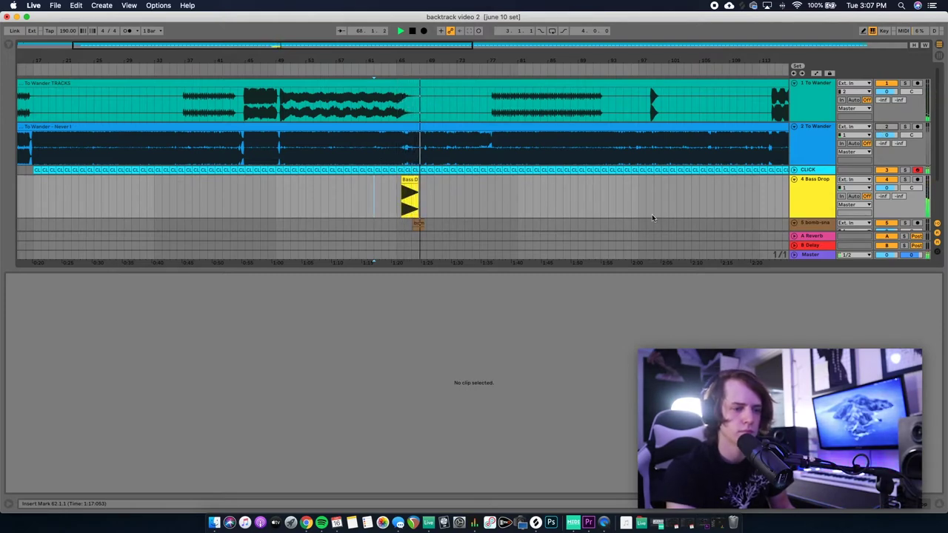
scroll(652, 216, "right", 3)
scroll(652, 217, "down", 1)
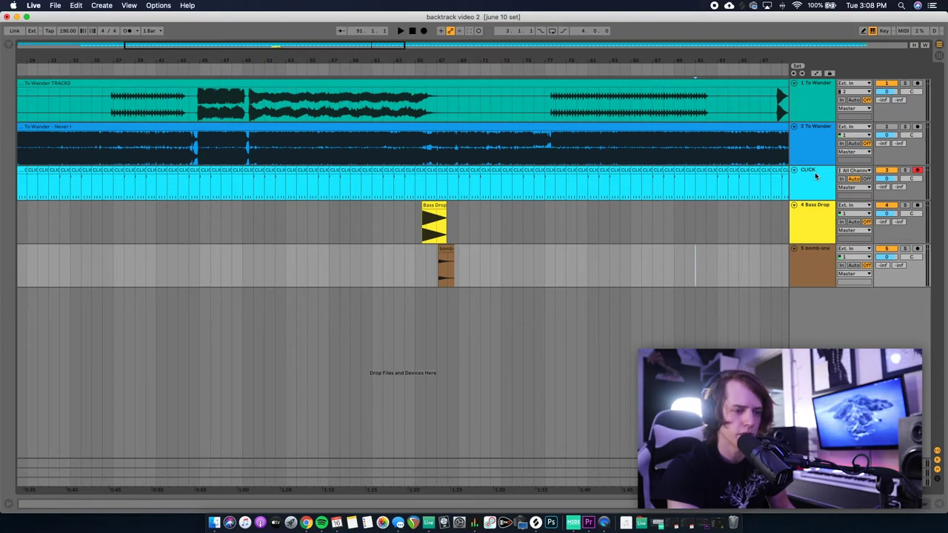
Route track 1 to Ext. Out channel 1.
left_click(853, 108)
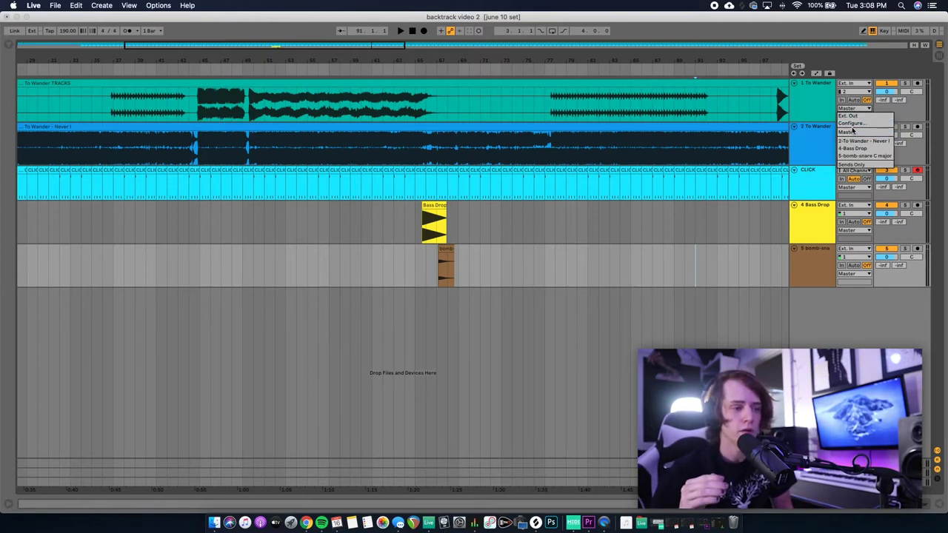
left_click(848, 115)
left_click(851, 116)
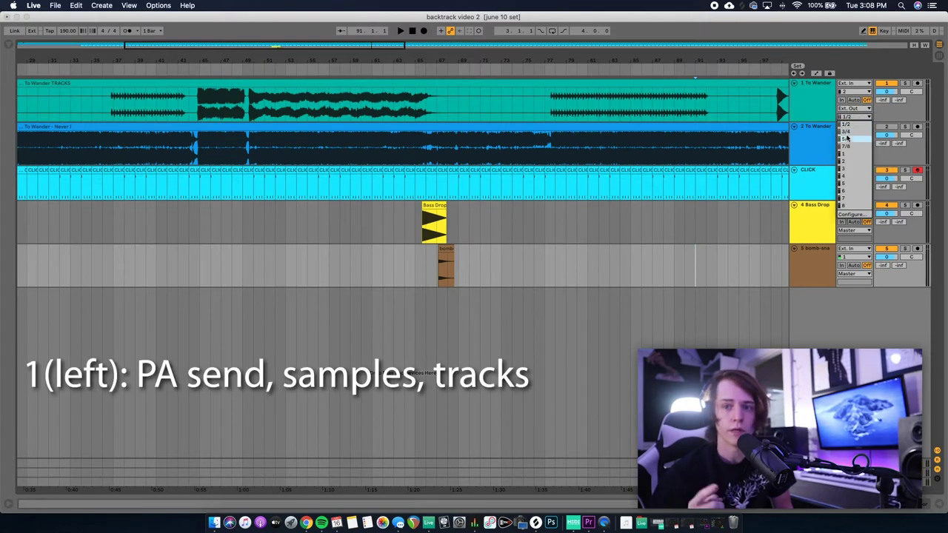
left_click(846, 157)
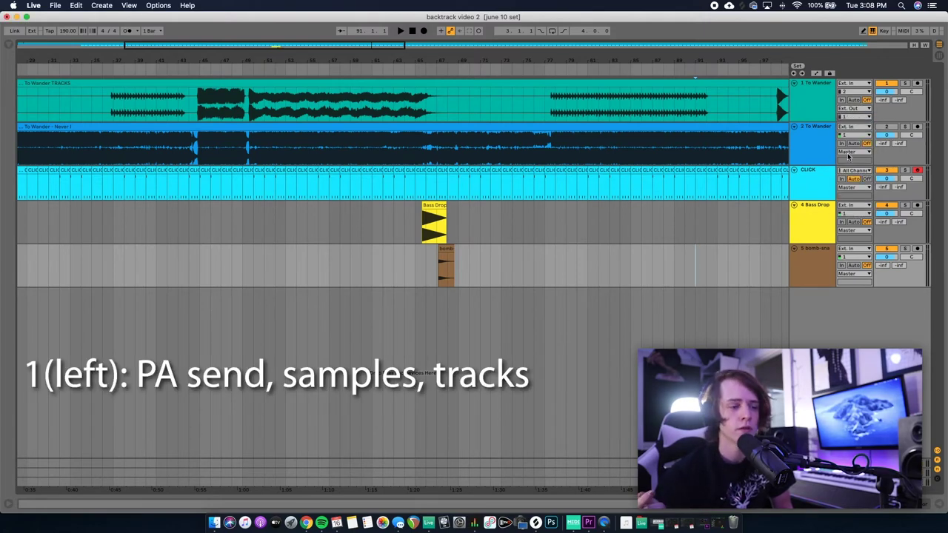
Route the Bass Drop and bomb-snare tracks to Ext. Out channel 1.
left_click(849, 232)
left_click(848, 237)
left_click(852, 238)
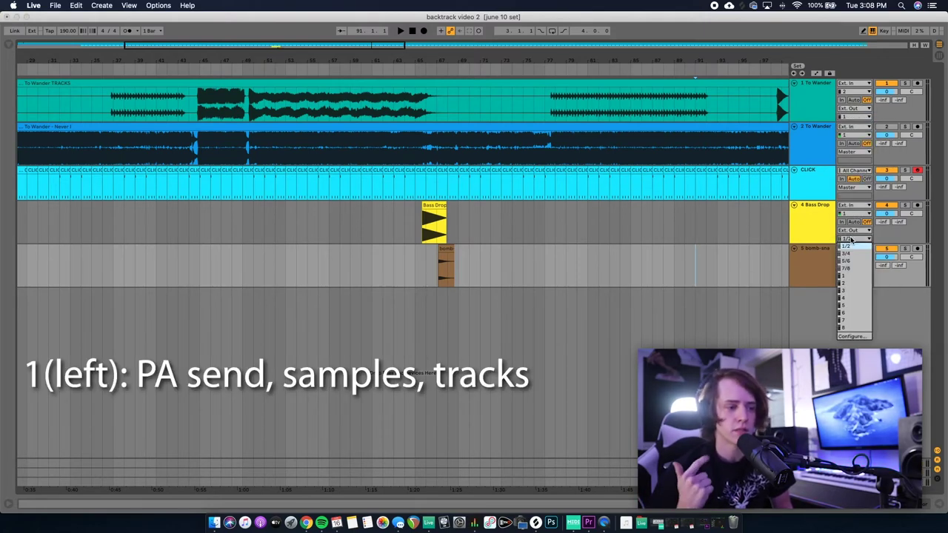
left_click(845, 277)
left_click(848, 276)
left_click(848, 282)
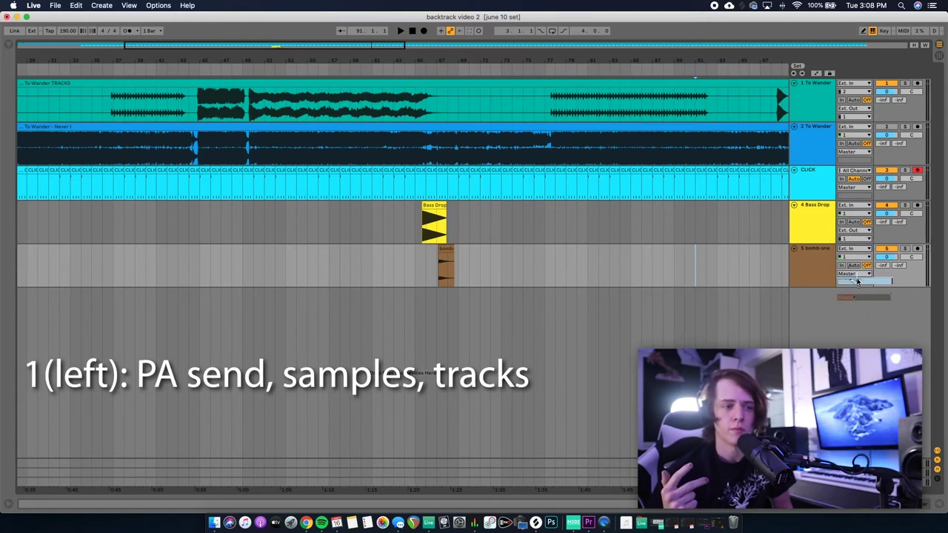
left_click(850, 282)
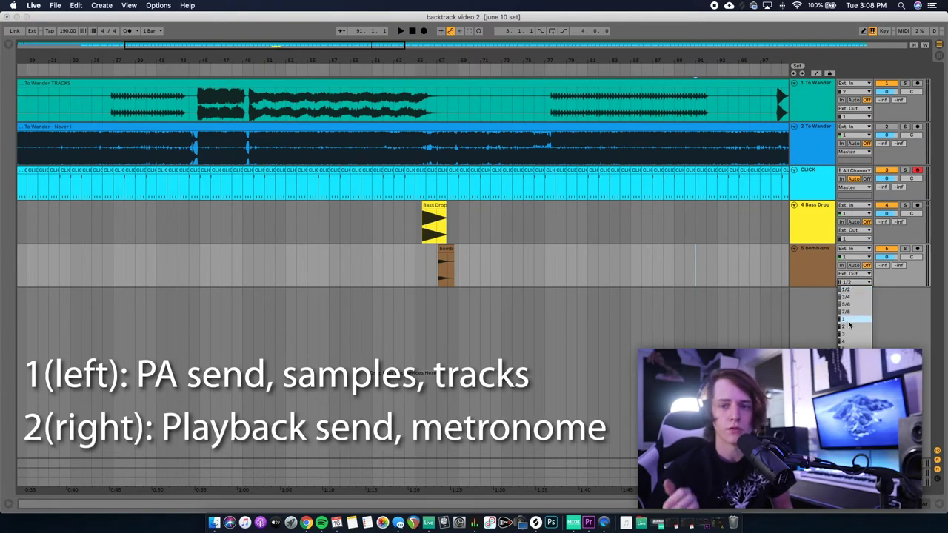
left_click(850, 319)
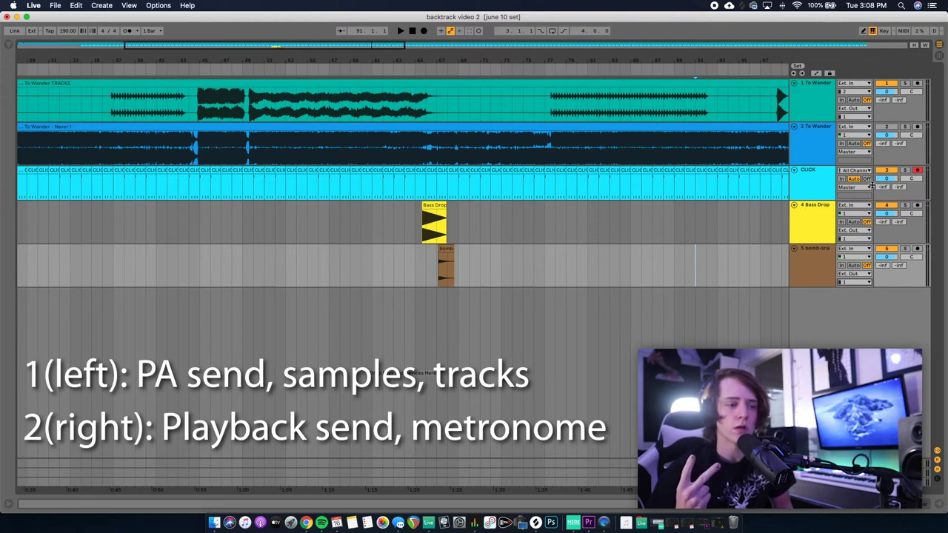
Set track 2 and the CLICK track to output through Ext. Out.
left_click(863, 129)
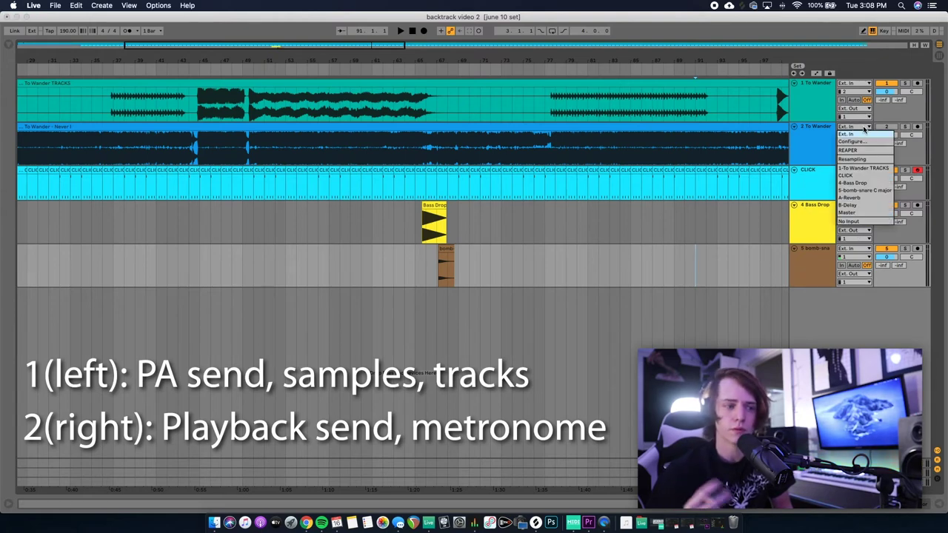
left_click(848, 134)
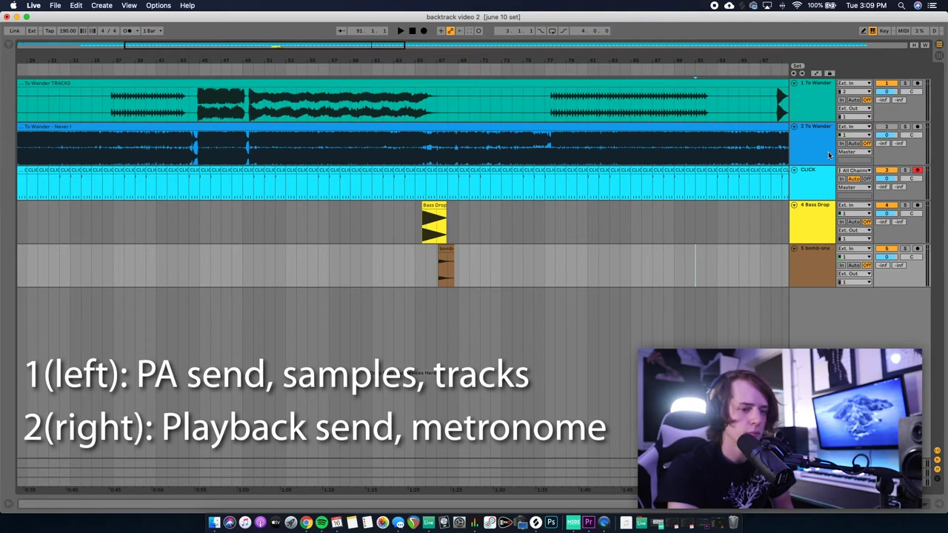
left_click(852, 152)
left_click(850, 159)
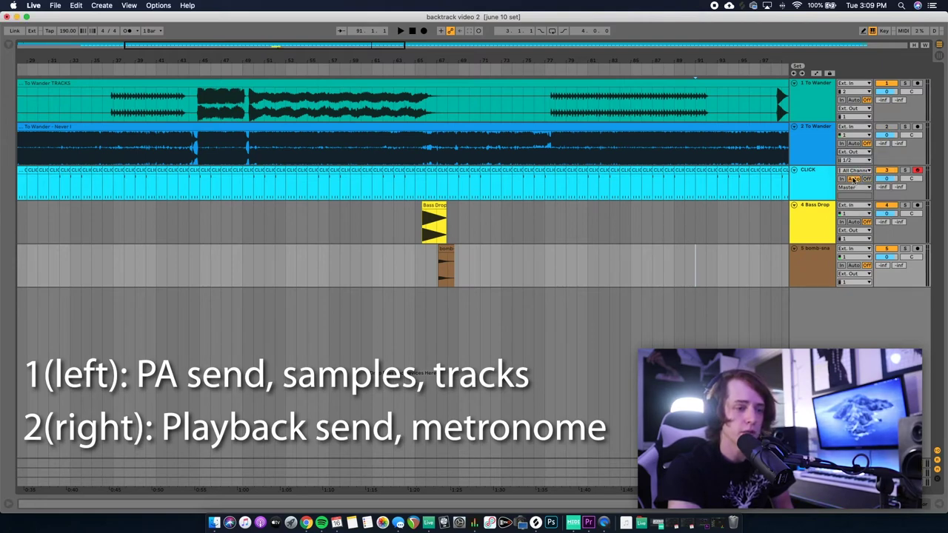
left_click(852, 186)
left_click(853, 198)
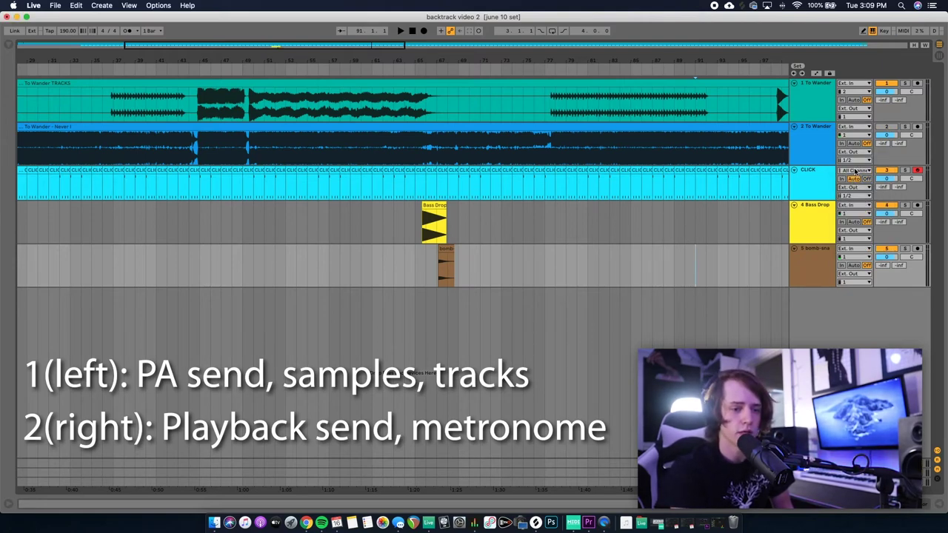
Assign track 2 and CLICK to output channel 2, and set playback to start at bar 66.
left_click(854, 160)
left_click(849, 203)
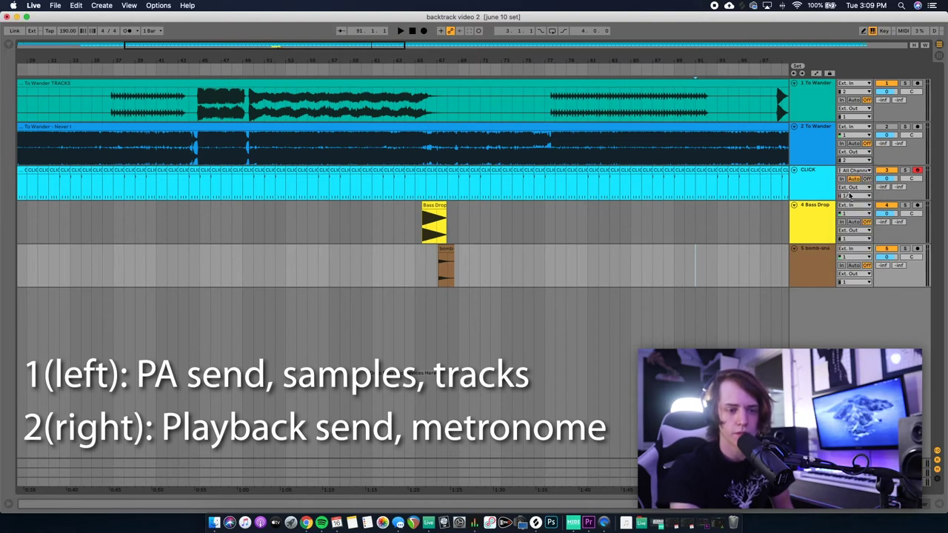
left_click(853, 195)
left_click(851, 240)
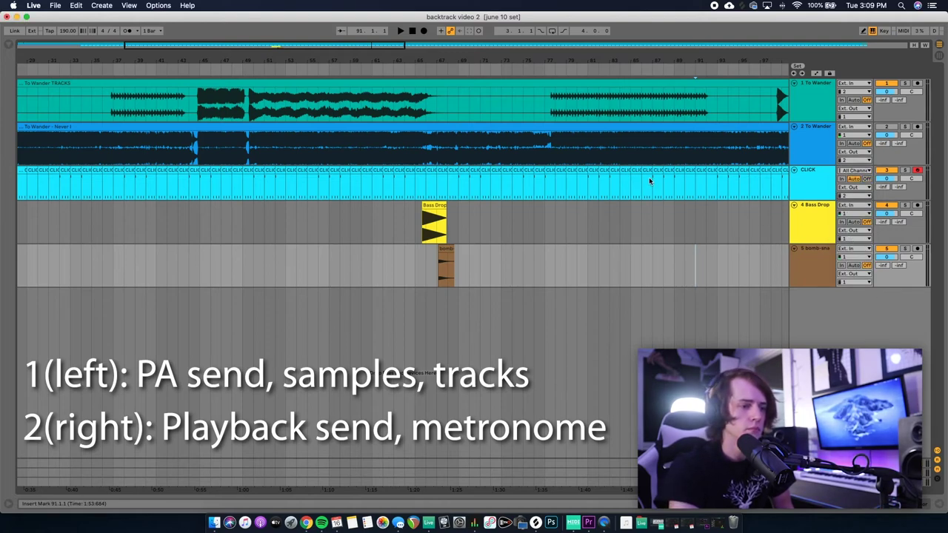
left_click(419, 191)
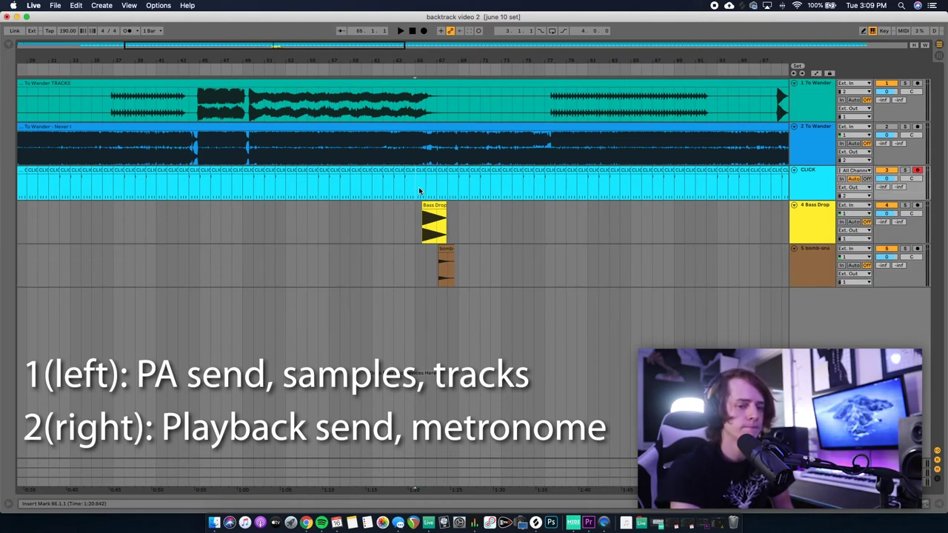
Start playback from bar 66 to hear the drop through the left PA and right click outputs.
key("space")
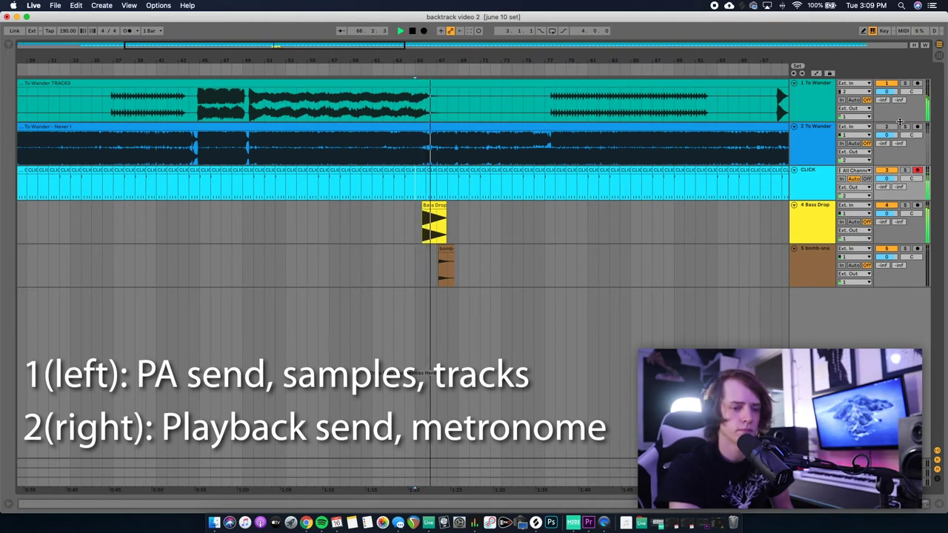